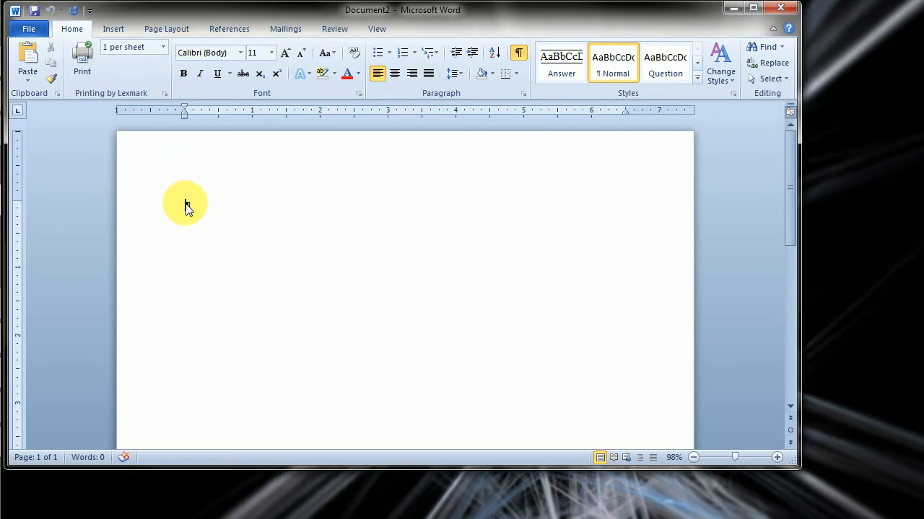
Step: Fill the blank document with five three-sentence sample paragraphs using the =rand() function, and hide the formatting marks
{"action": "type", "text": "="}
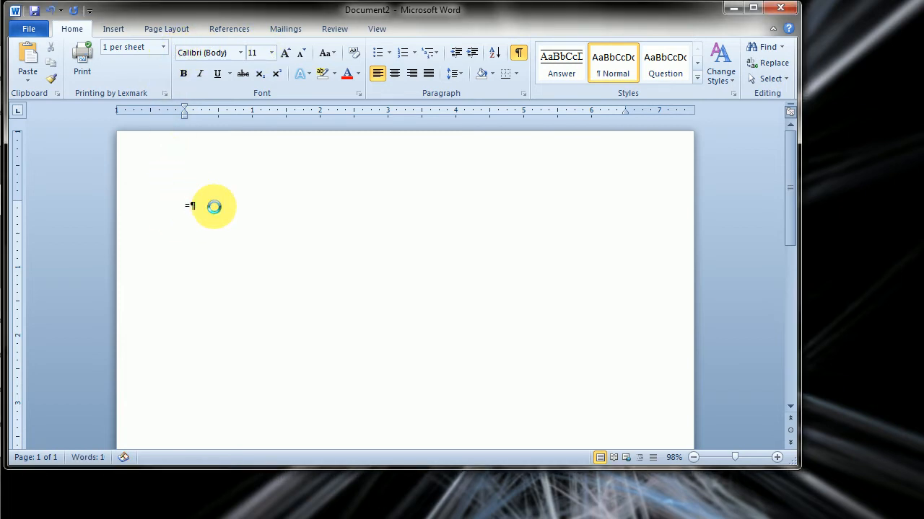
{"action": "type", "text": "rand()(5,3)"}
{"action": "key", "text": "Return"}
{"action": "scroll", "coordinate": [296, 224], "scroll_direction": "up", "scroll_amount": 3}
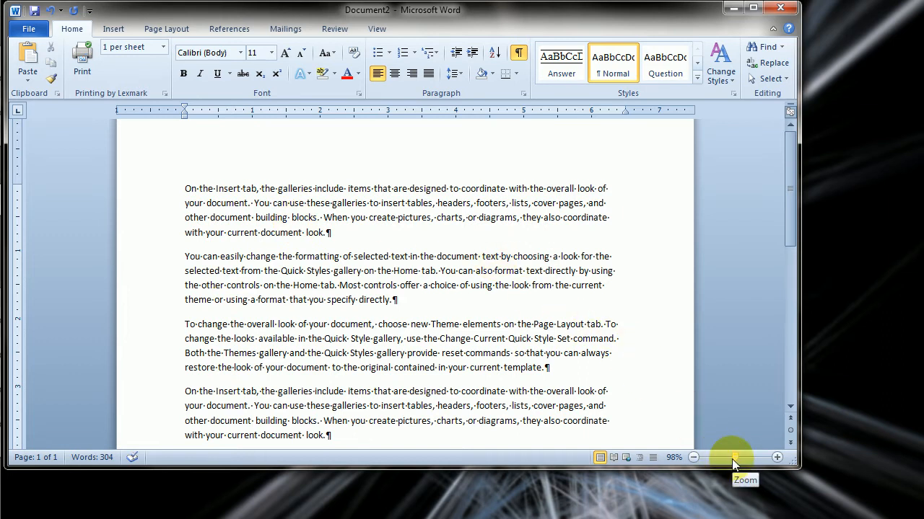
{"action": "left_click_drag", "start_coordinate": [732, 457], "coordinate": [739, 457]}
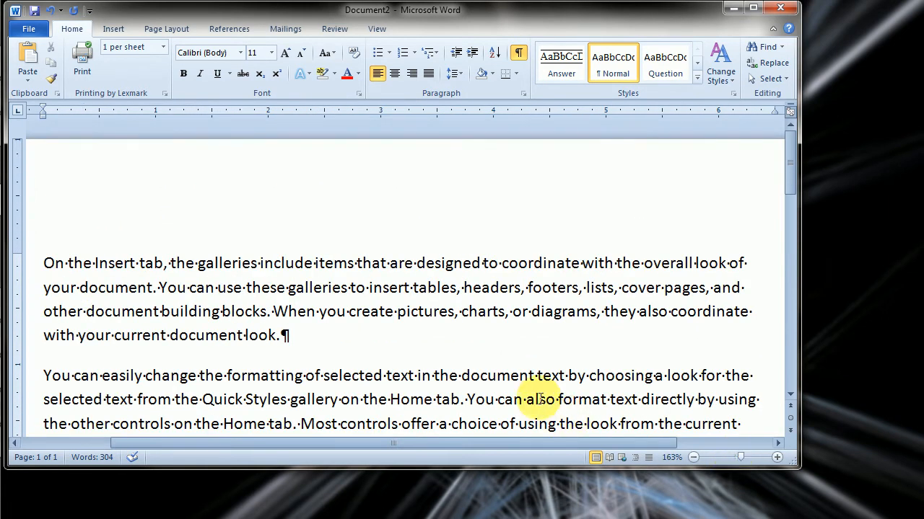
{"action": "left_click", "coordinate": [519, 58]}
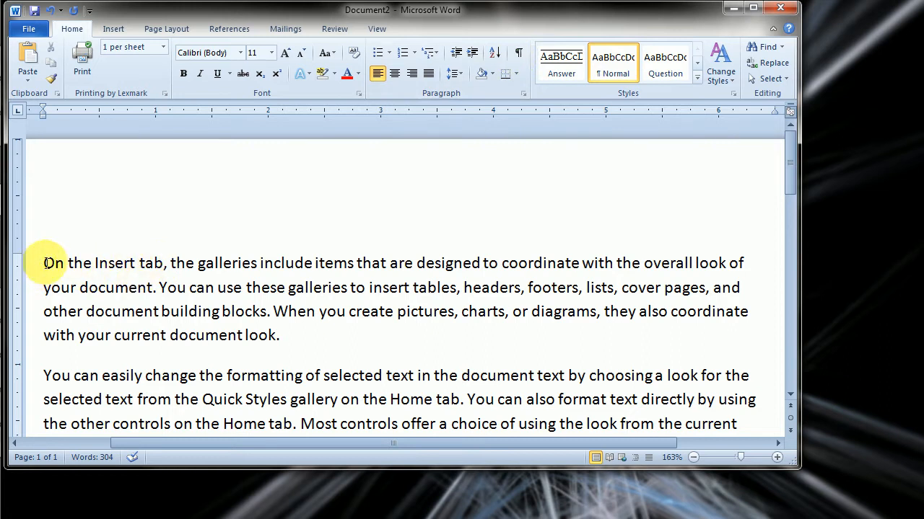
Step: Try font size 12 on the whole first paragraph and set it back to 11
{"action": "left_click_drag", "start_coordinate": [44, 264], "coordinate": [134, 269]}
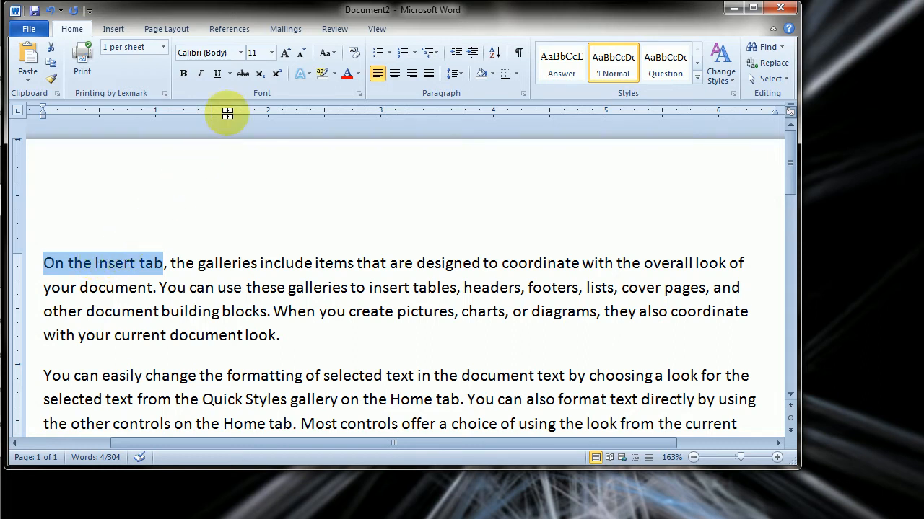
{"action": "left_click", "coordinate": [192, 254]}
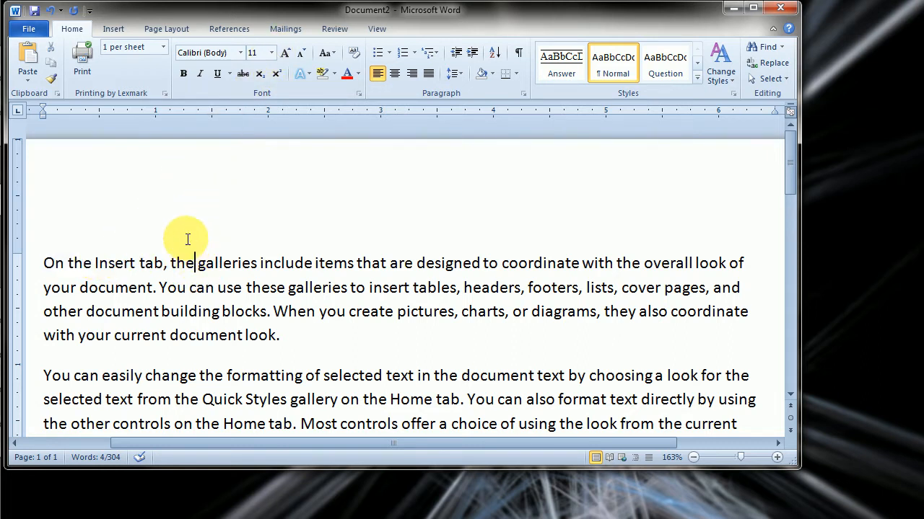
{"action": "double_click", "coordinate": [26, 289]}
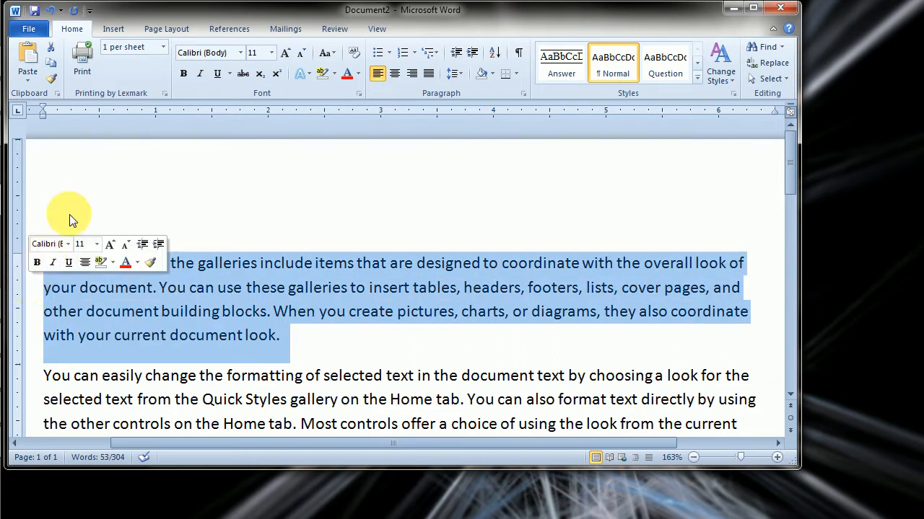
{"action": "left_click", "coordinate": [272, 53]}
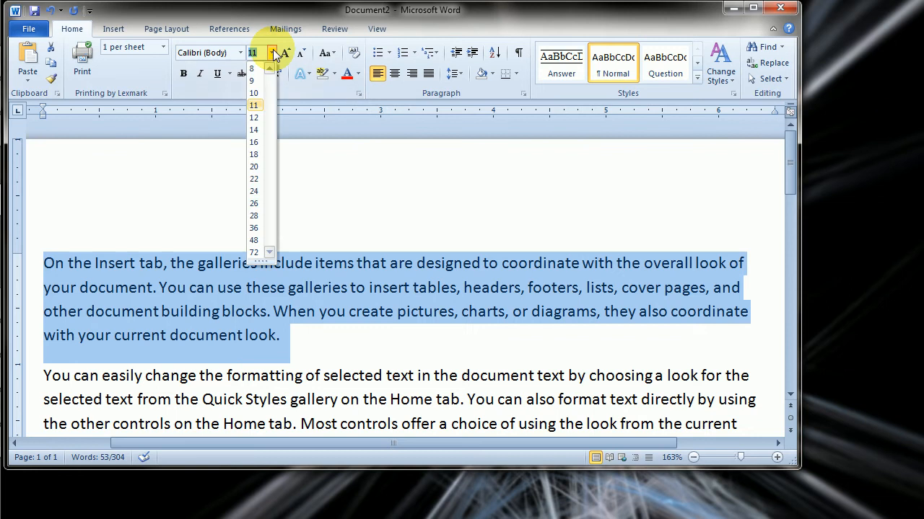
{"action": "left_click", "coordinate": [254, 117]}
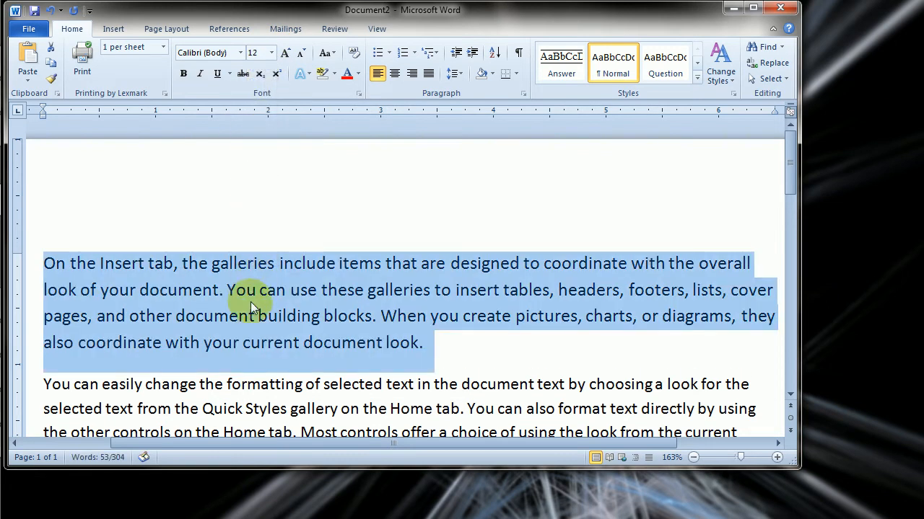
{"action": "left_click", "coordinate": [271, 53]}
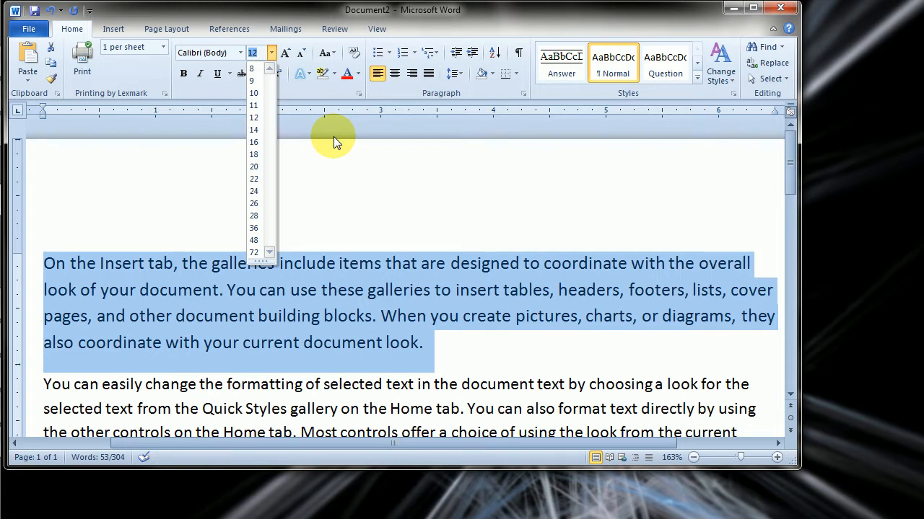
{"action": "left_click", "coordinate": [254, 105]}
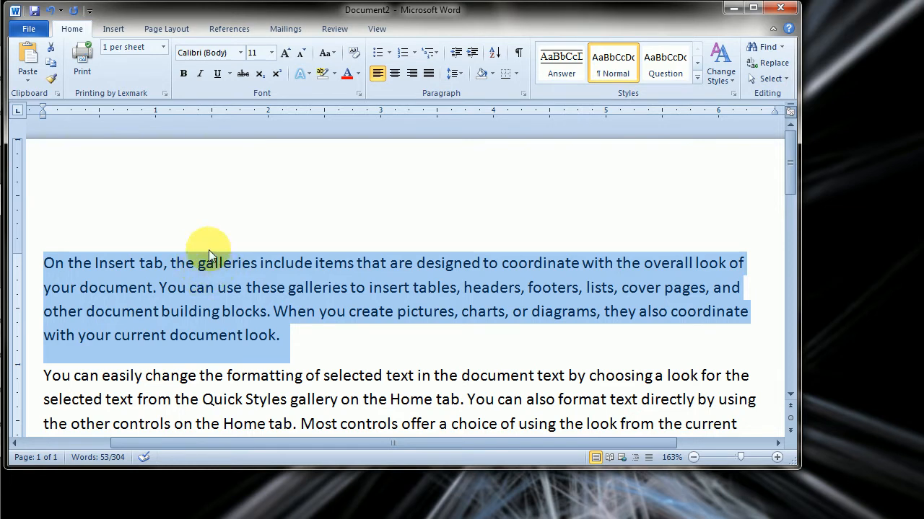
Step: Try the Garamond font on the first paragraph and set it back to Calibri (Body)
{"action": "left_click", "coordinate": [240, 53]}
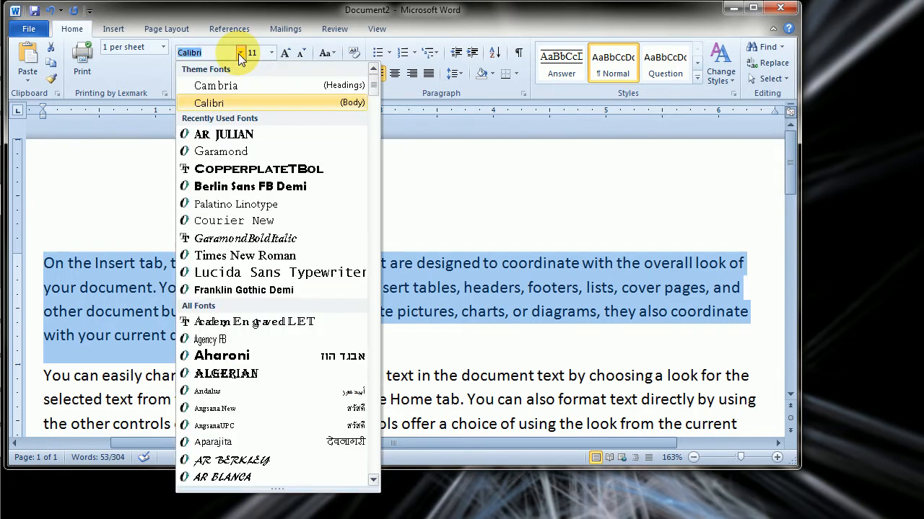
{"action": "left_click", "coordinate": [237, 156]}
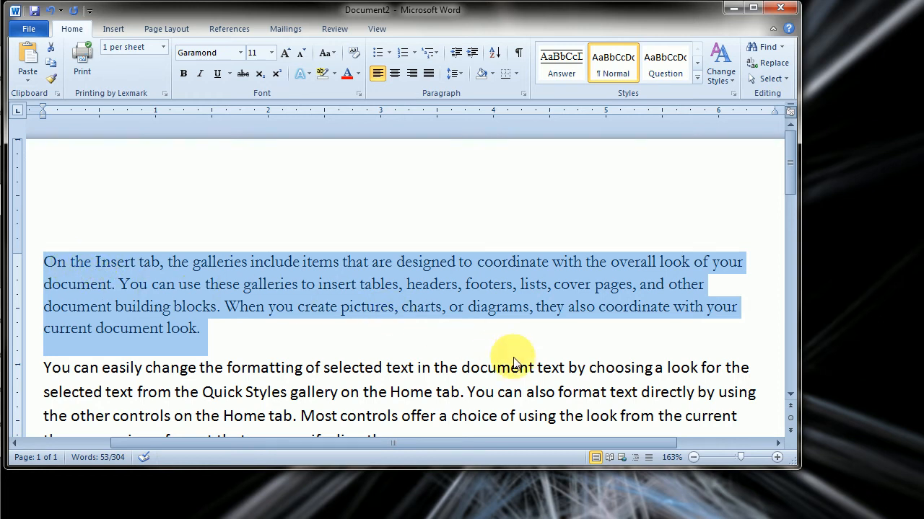
{"action": "left_click_drag", "start_coordinate": [739, 457], "coordinate": [738, 457]}
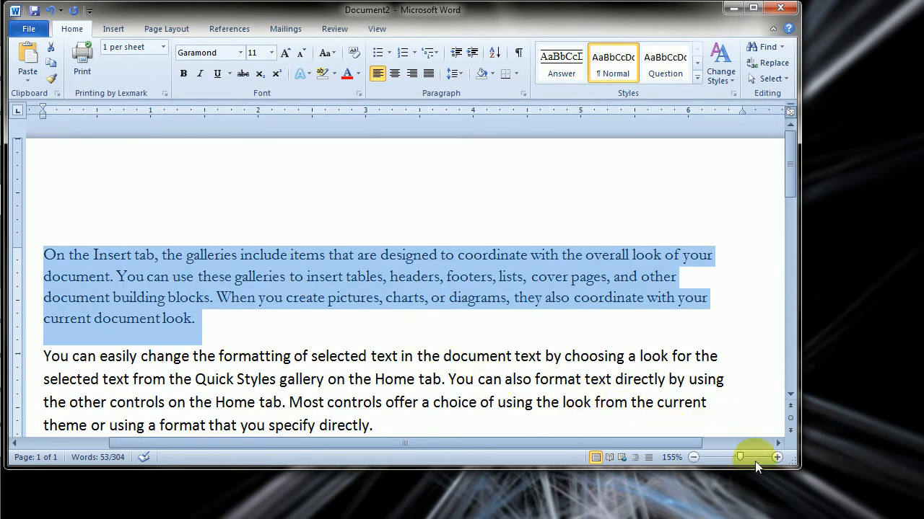
{"action": "left_click_drag", "start_coordinate": [742, 458], "coordinate": [748, 458]}
{"action": "scroll", "coordinate": [412, 272], "scroll_direction": "up", "scroll_amount": 3}
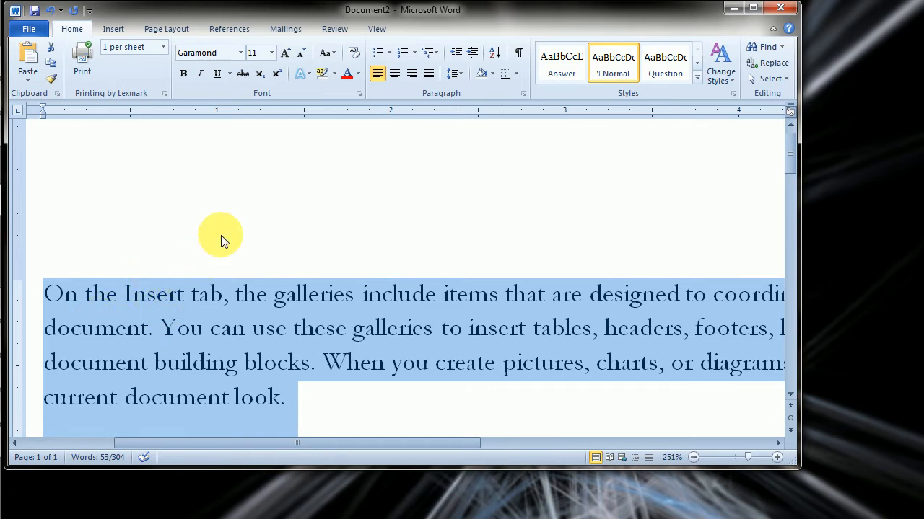
{"action": "scroll", "coordinate": [152, 306], "scroll_direction": "down", "scroll_amount": 1}
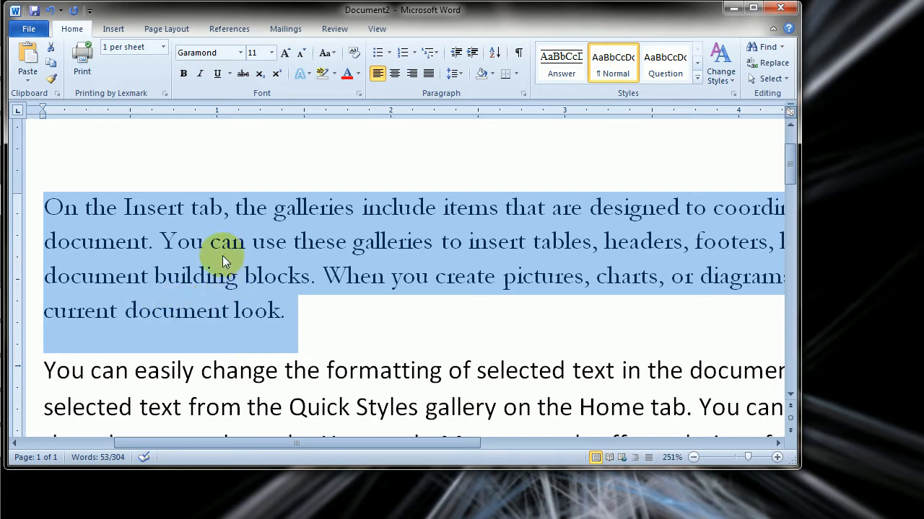
{"action": "left_click", "coordinate": [241, 52]}
{"action": "left_click", "coordinate": [225, 103]}
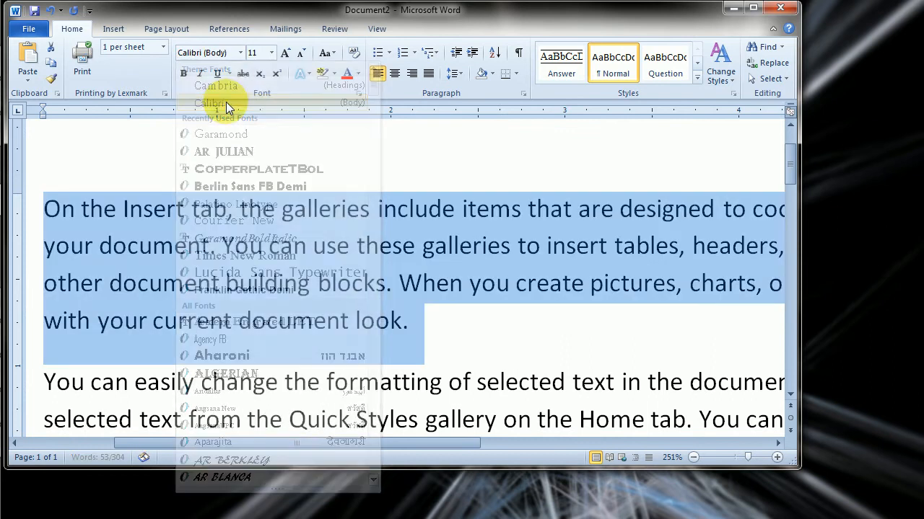
Step: Try the Cambria (Headings) theme font on the first paragraph and return it to Calibri (Body)
{"action": "left_click", "coordinate": [240, 53]}
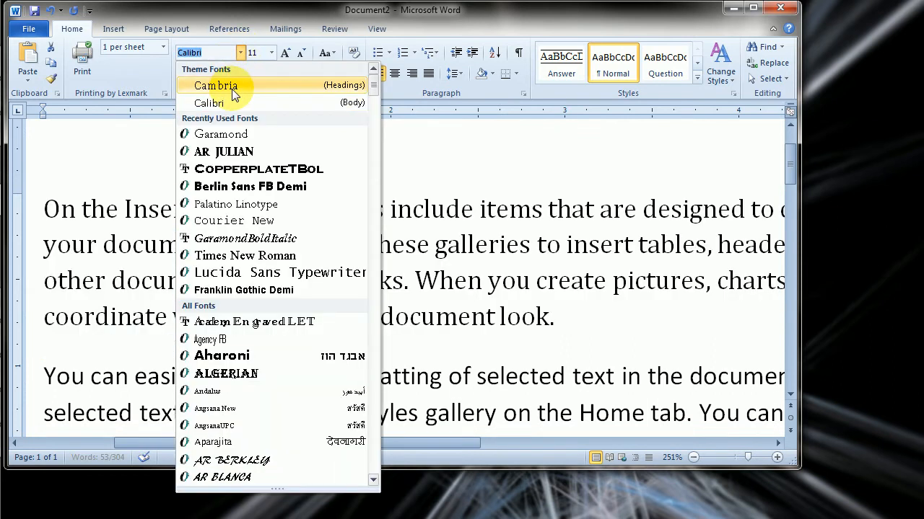
{"action": "left_click", "coordinate": [233, 88]}
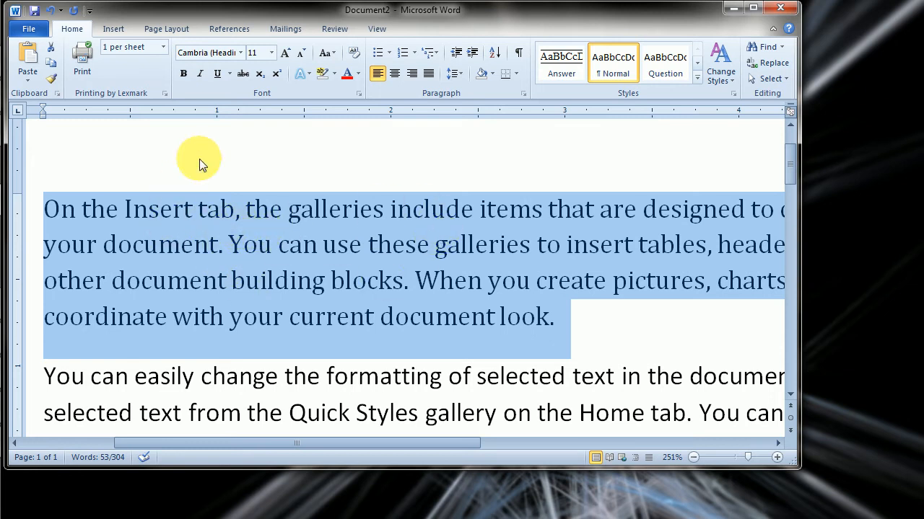
{"action": "left_click", "coordinate": [240, 53]}
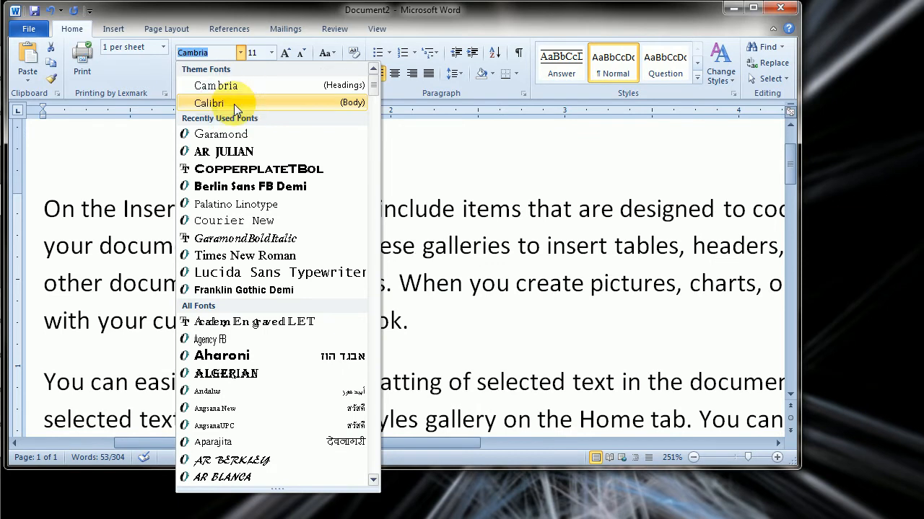
{"action": "left_click", "coordinate": [234, 104]}
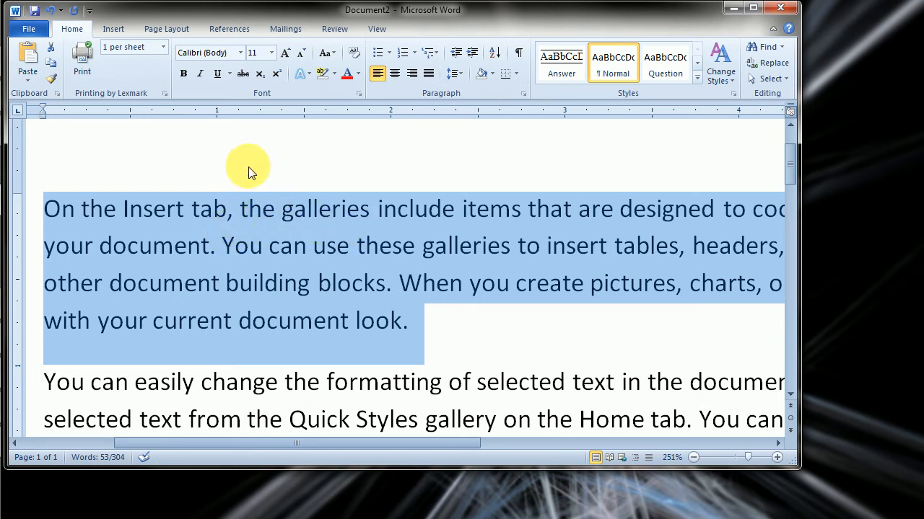
Step: Try the Courier New font on the first paragraph and restore Calibri (Body)
{"action": "left_click", "coordinate": [240, 54]}
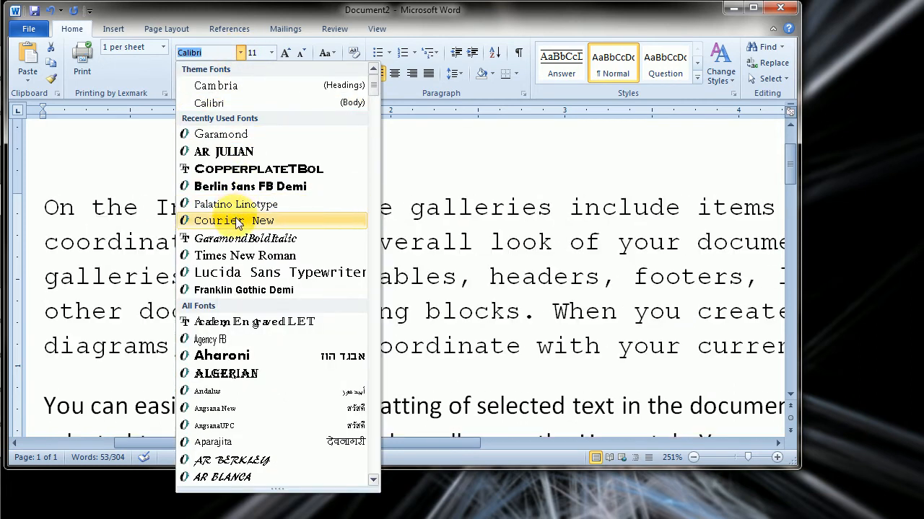
{"action": "left_click", "coordinate": [237, 221]}
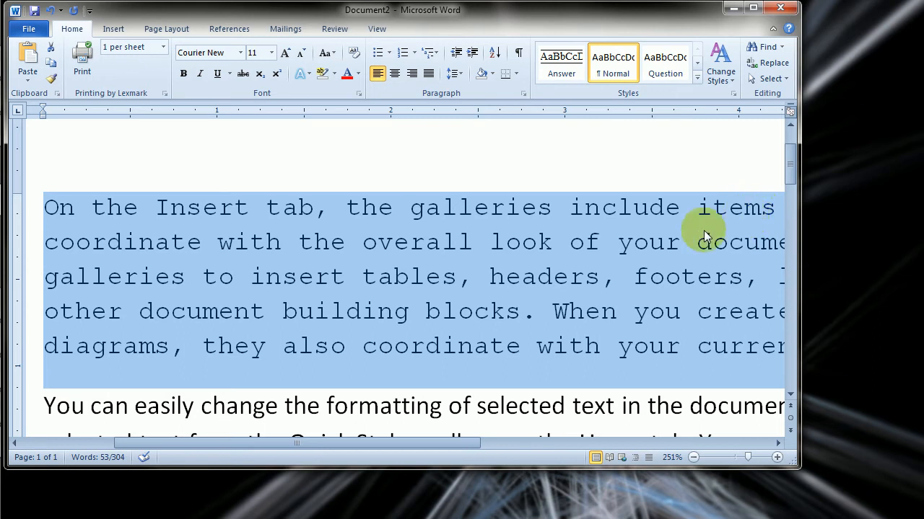
{"action": "left_click", "coordinate": [243, 53]}
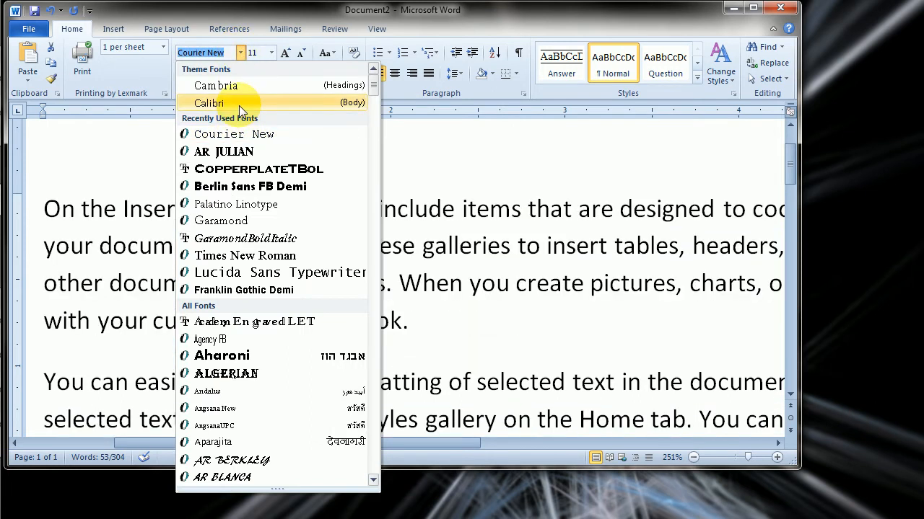
{"action": "left_click", "coordinate": [239, 104]}
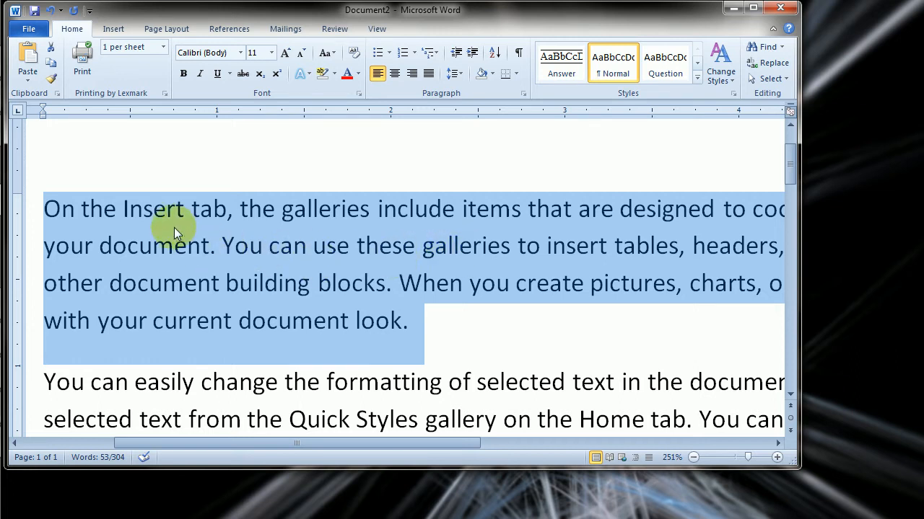
Step: Change the case of "On the Insert tab, the galleries include items" in the first paragraph to UPPERCASE, followed by lowercase
{"action": "left_click", "coordinate": [154, 210]}
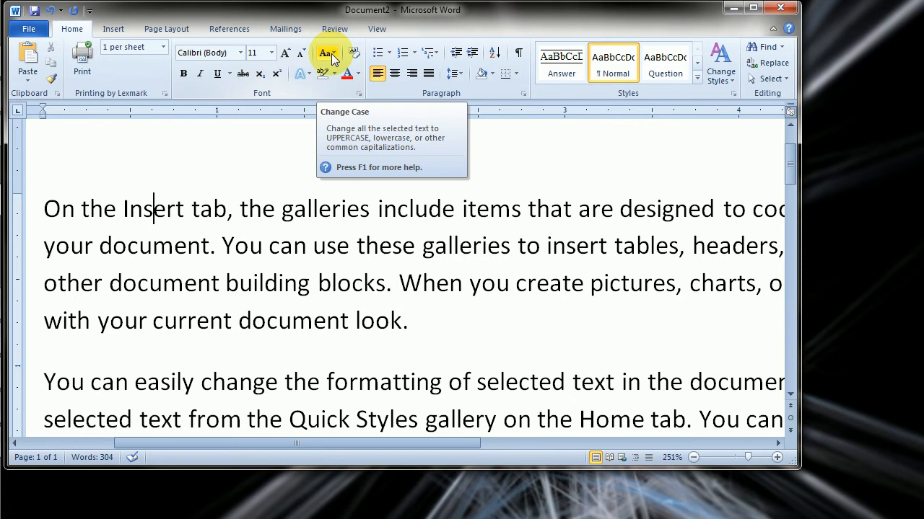
{"action": "left_click_drag", "start_coordinate": [45, 209], "coordinate": [505, 208]}
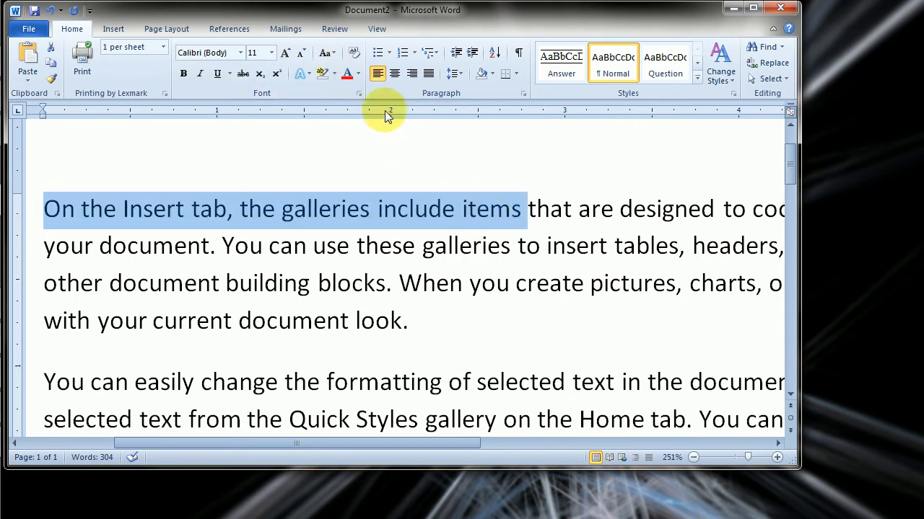
{"action": "left_click", "coordinate": [331, 55]}
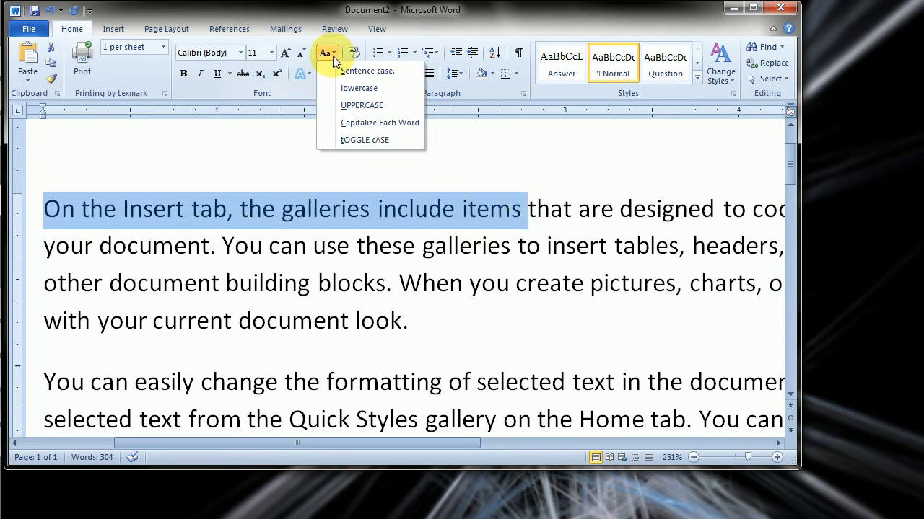
{"action": "left_click", "coordinate": [353, 106]}
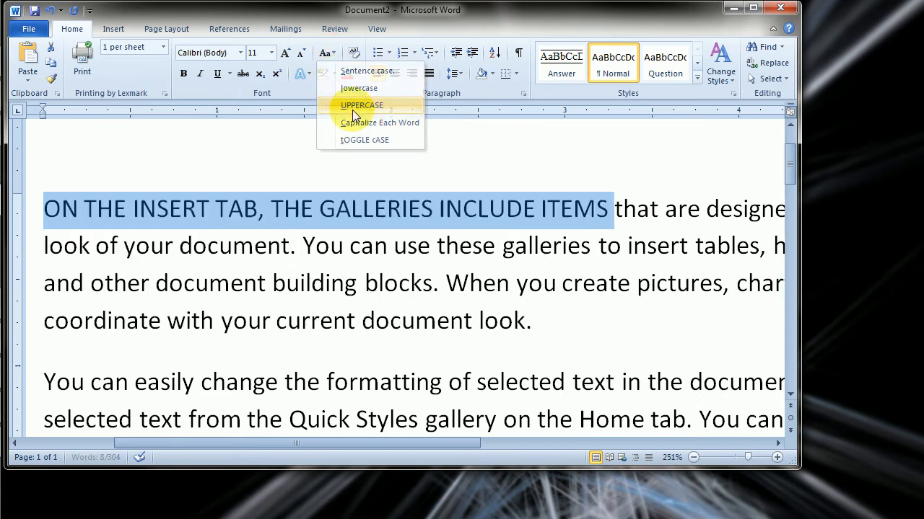
{"action": "left_click", "coordinate": [333, 55]}
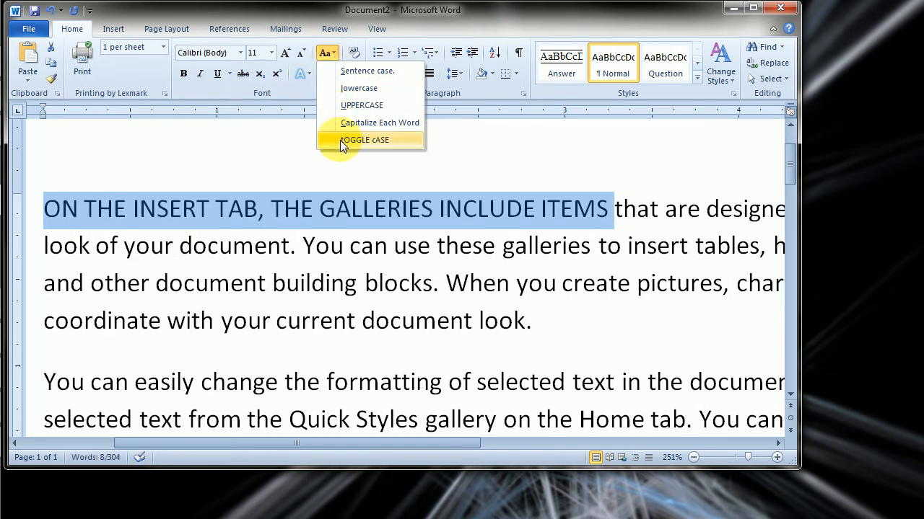
{"action": "left_click", "coordinate": [343, 89]}
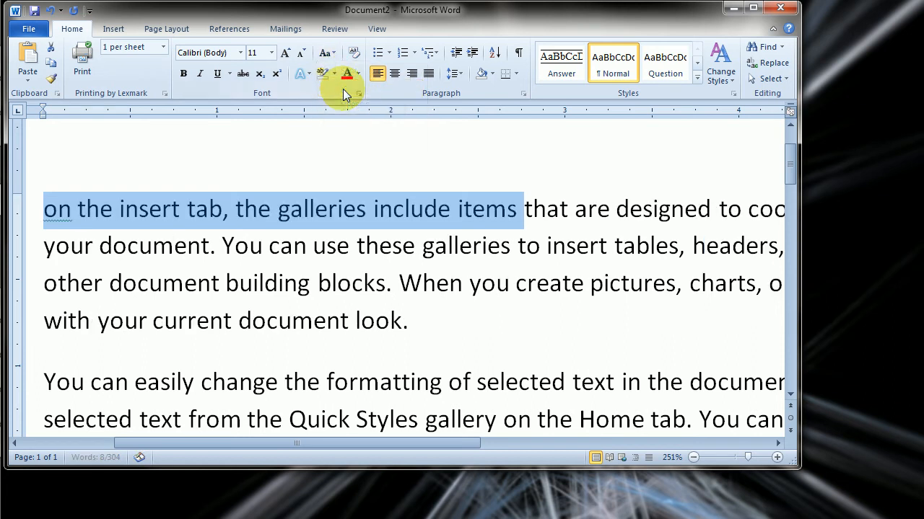
Step: Apply Sentence case to the selected opening phrase, followed by Capitalize Each Word
{"action": "left_click", "coordinate": [334, 54]}
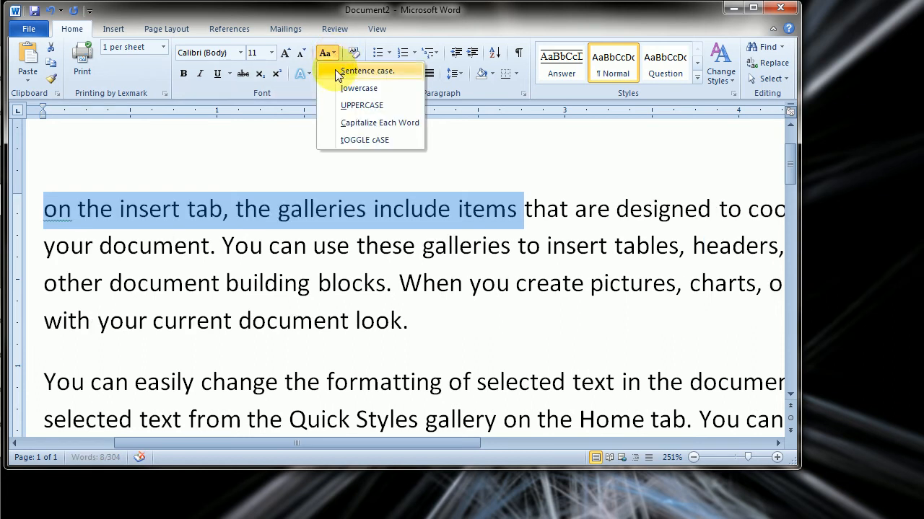
{"action": "left_click", "coordinate": [336, 72]}
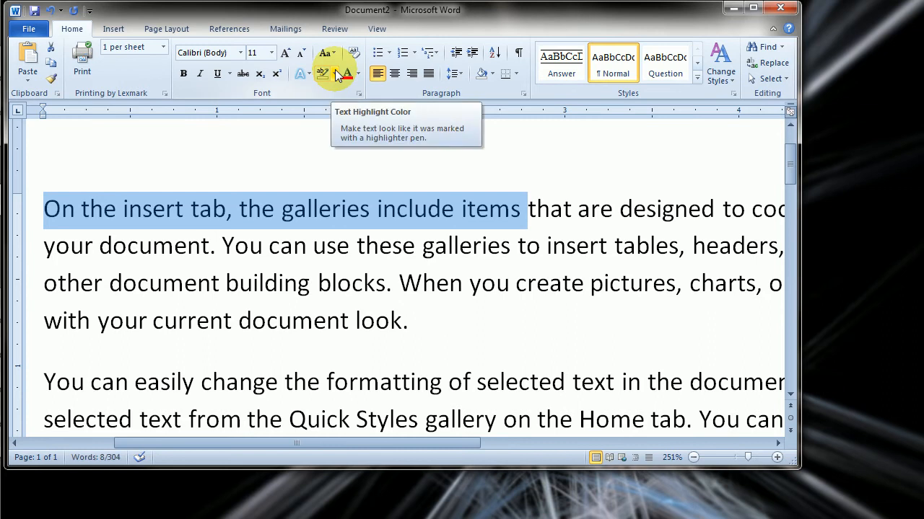
{"action": "left_click", "coordinate": [327, 54]}
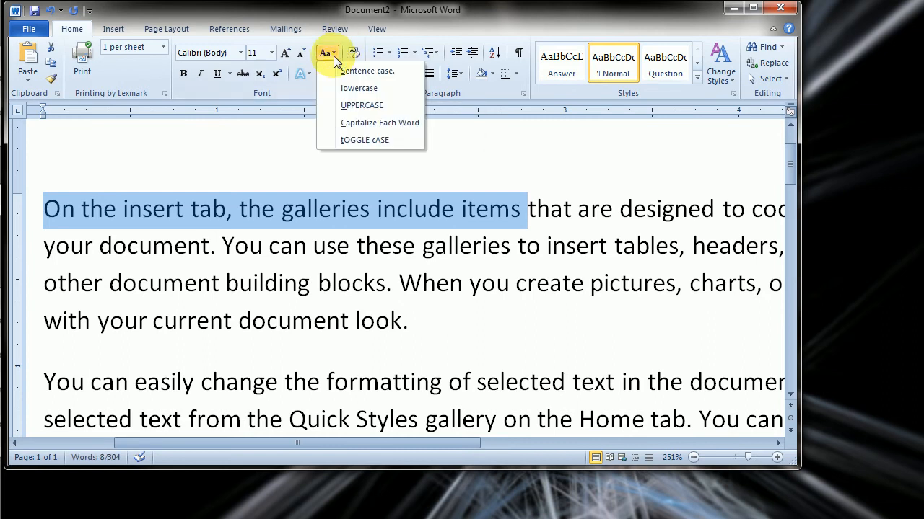
{"action": "left_click", "coordinate": [339, 124]}
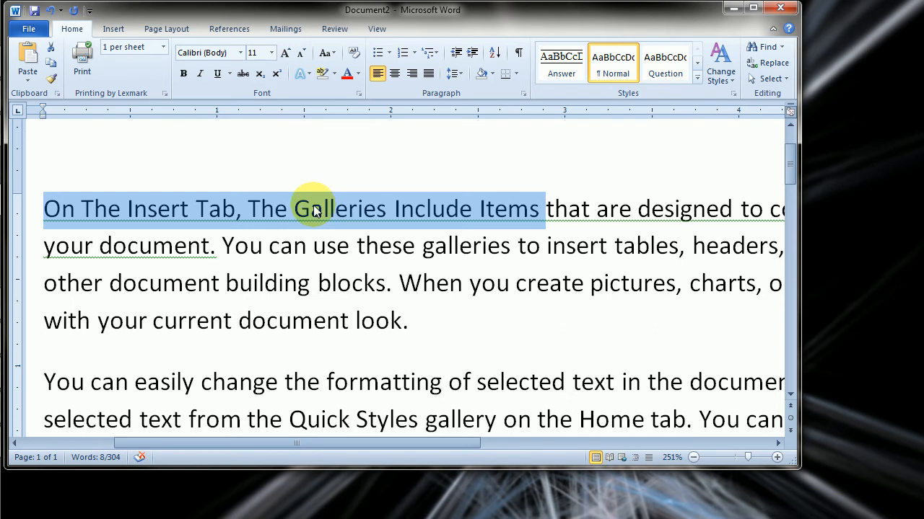
Step: Cycle the selected opening phrase through the letter cases, including lowercase, and restore "On the Insert tab, the galleries include items"
{"action": "key", "text": "shift+F3"}
{"action": "key", "text": "shift+F3"}
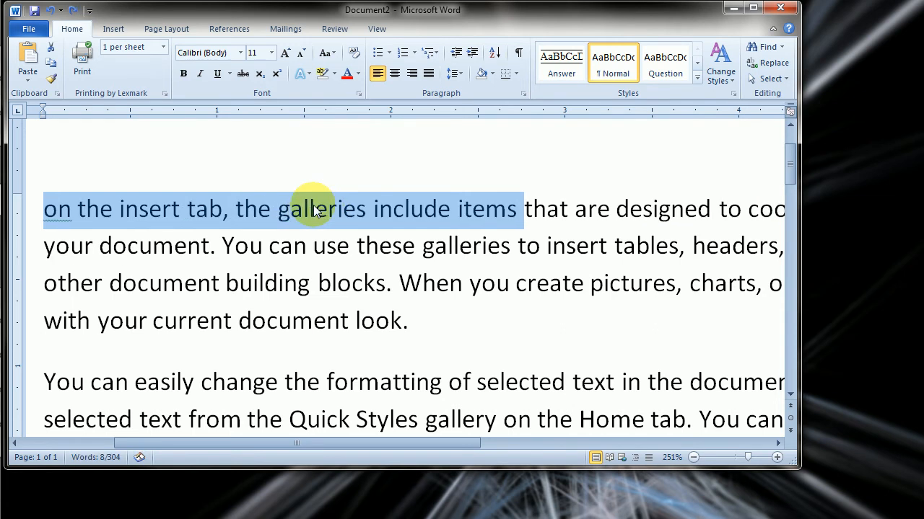
{"action": "key", "text": "shift+F3"}
{"action": "key", "text": "shift+F3"}
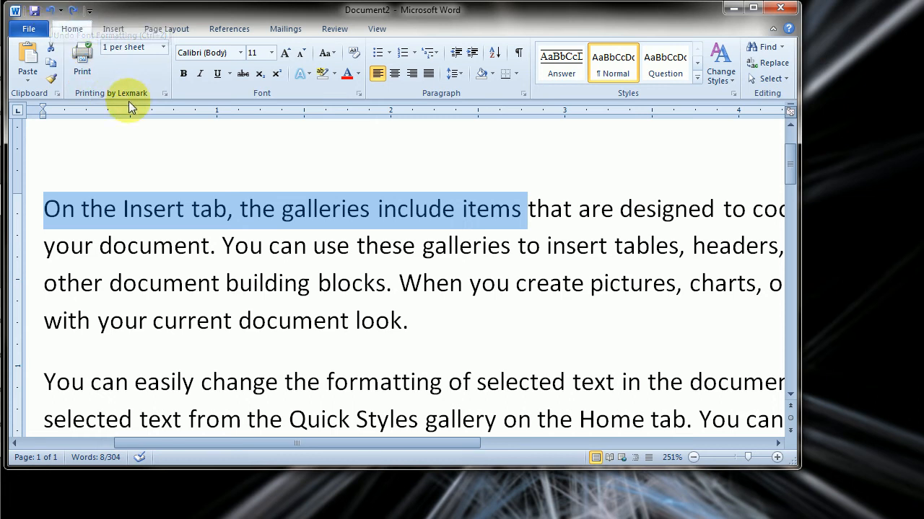
{"action": "left_click", "coordinate": [179, 246]}
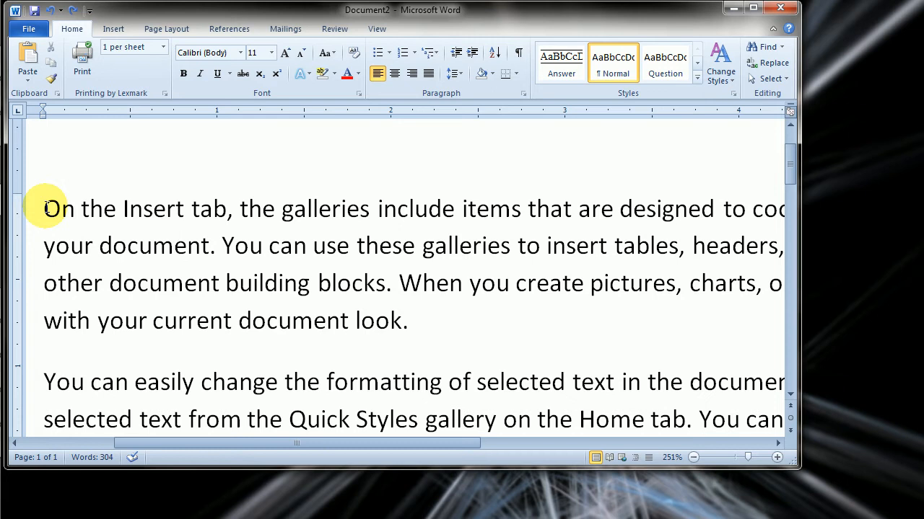
Step: Try yellow text highlighting on "On the Insert tab" in the first paragraph and undo it
{"action": "left_click_drag", "start_coordinate": [45, 208], "coordinate": [226, 206]}
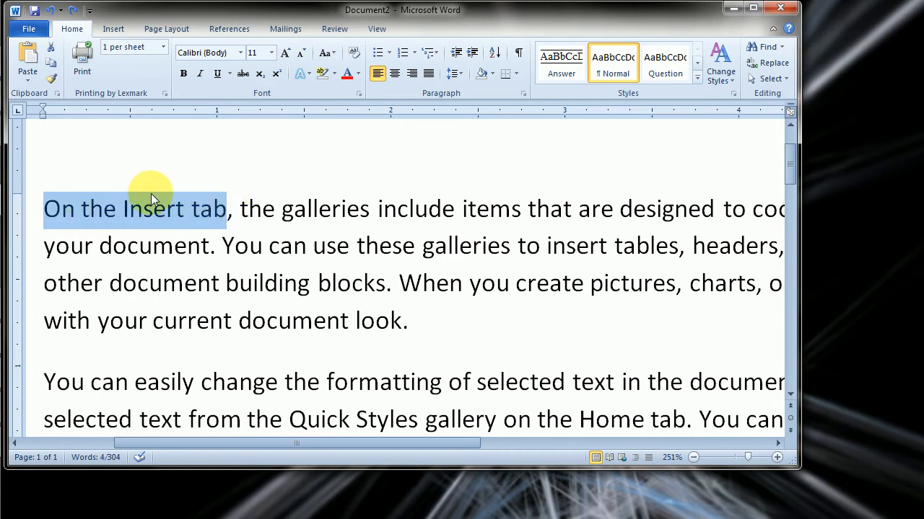
{"action": "left_click", "coordinate": [334, 75]}
{"action": "left_click", "coordinate": [328, 94]}
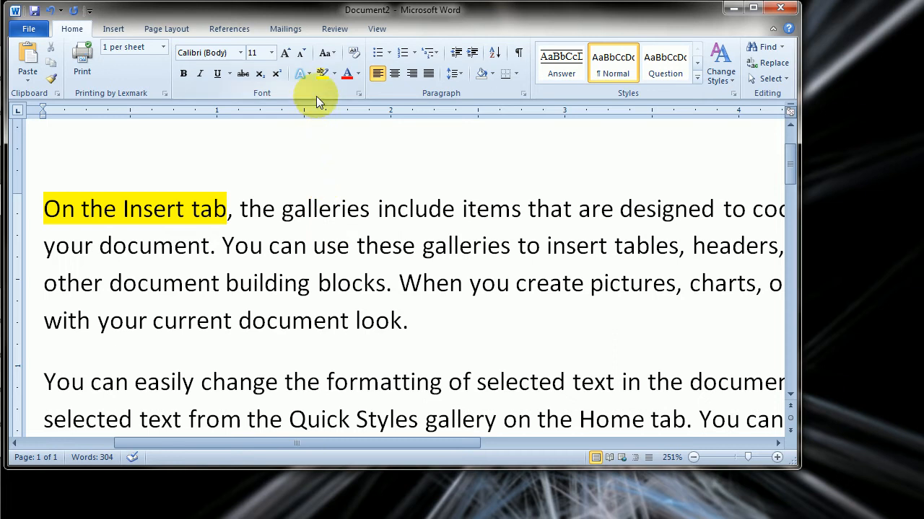
{"action": "key", "text": "ctrl+z"}
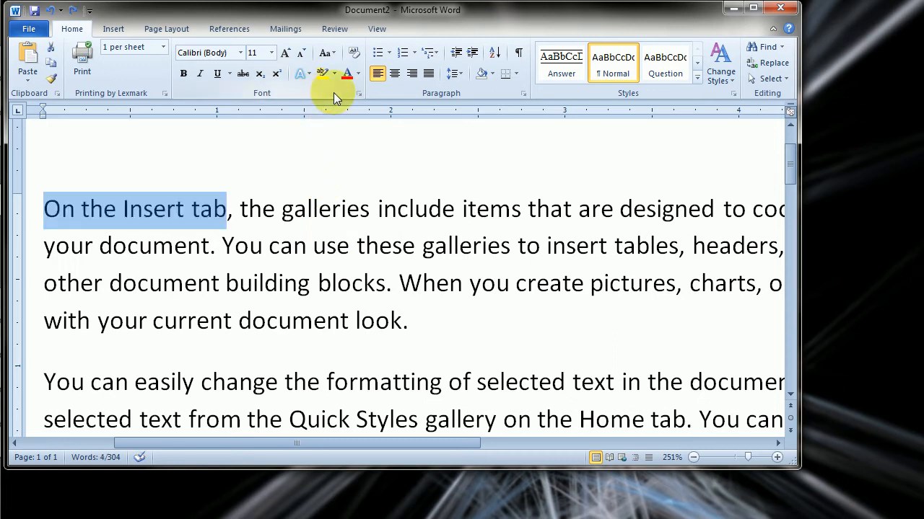
Step: Apply the standard red font color and yellow highlighting to "On the Insert tab", and undo both changes
{"action": "left_click", "coordinate": [358, 73]}
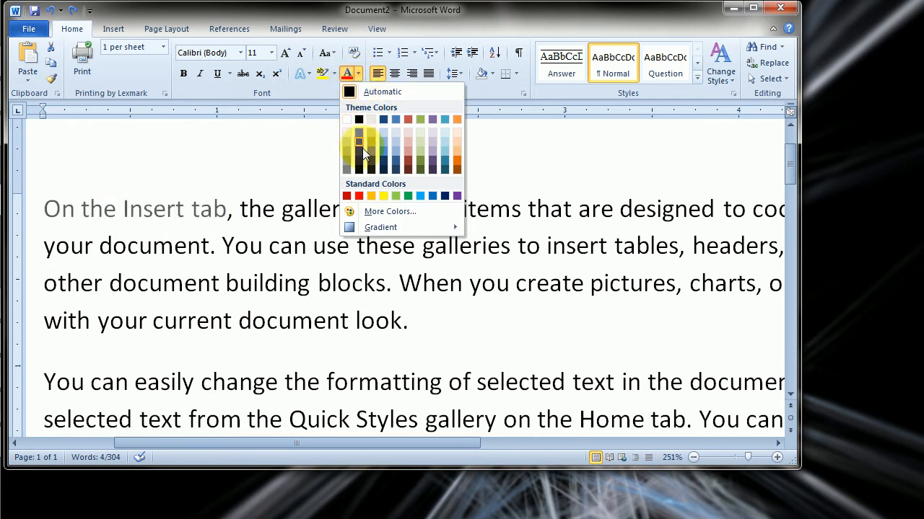
{"action": "left_click", "coordinate": [358, 196]}
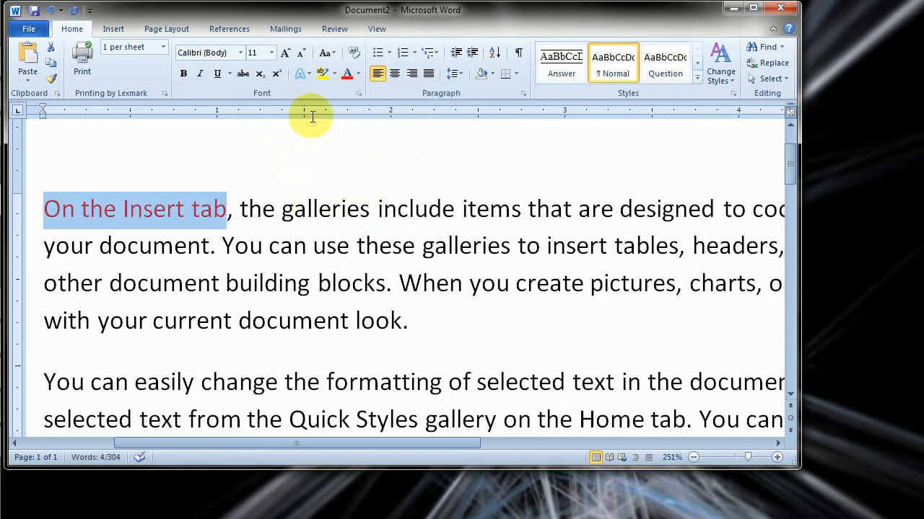
{"action": "left_click", "coordinate": [333, 75]}
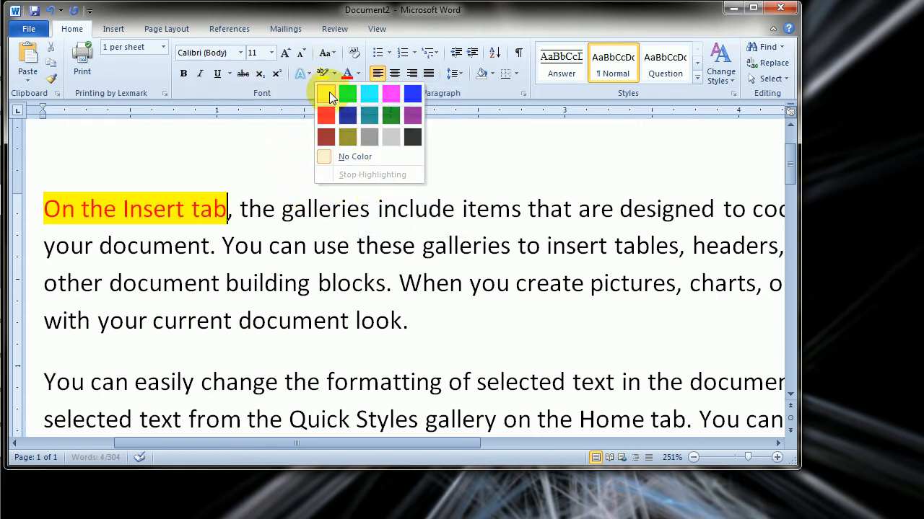
{"action": "left_click", "coordinate": [329, 92]}
{"action": "left_click", "coordinate": [239, 211]}
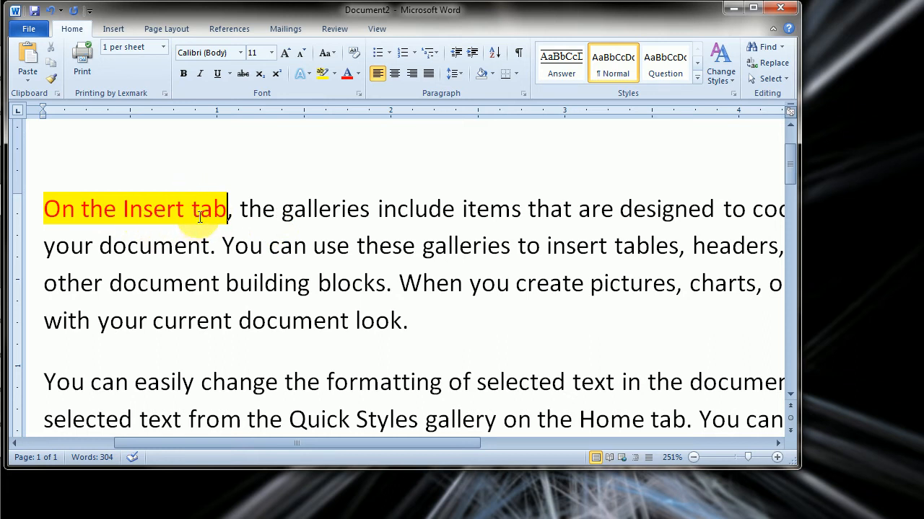
{"action": "key", "text": "ctrl+z"}
{"action": "key", "text": "ctrl+z"}
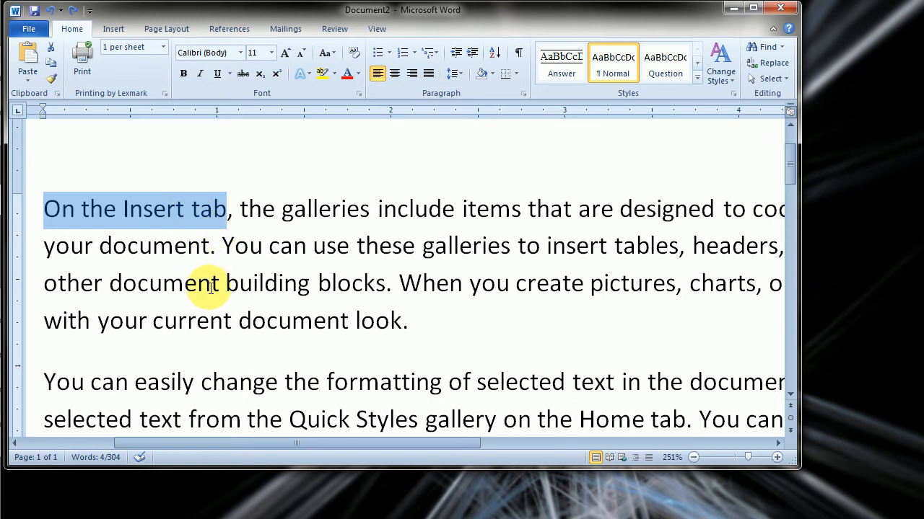
Step: Open the full Symbol dialog with the insertion point at the start of the second paragraph
{"action": "scroll", "coordinate": [212, 294], "scroll_direction": "down", "scroll_amount": 1}
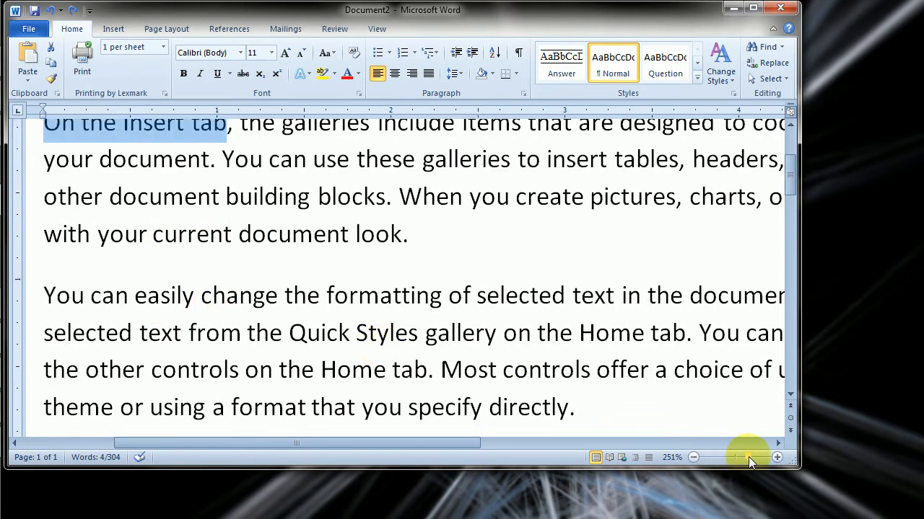
{"action": "left_click_drag", "start_coordinate": [749, 457], "coordinate": [737, 461]}
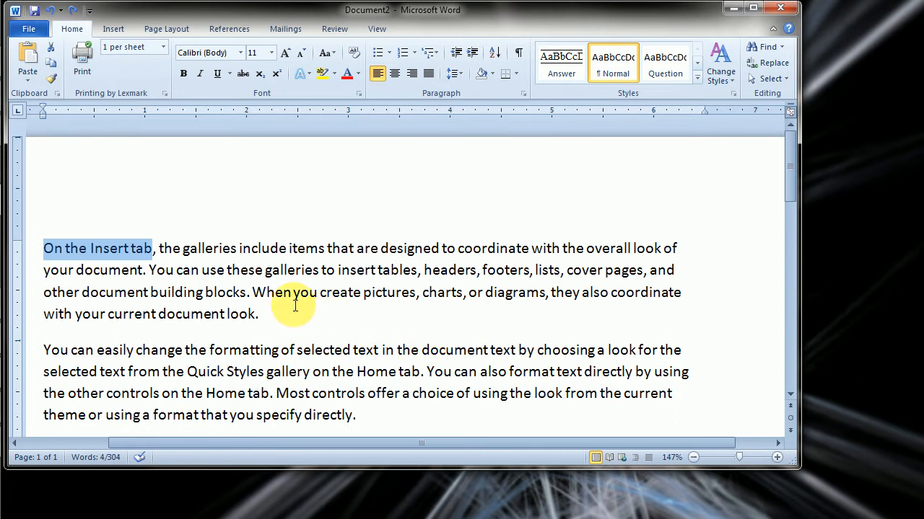
{"action": "left_click", "coordinate": [44, 349]}
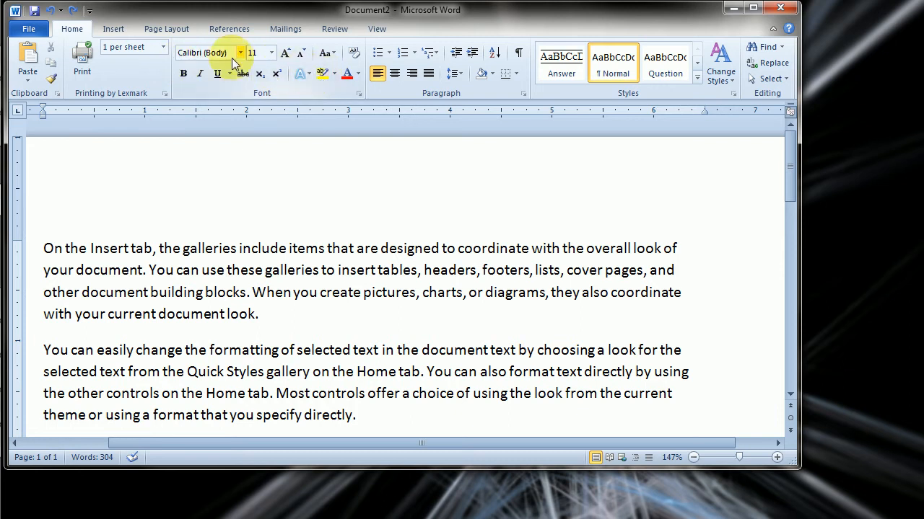
{"action": "left_click", "coordinate": [109, 31]}
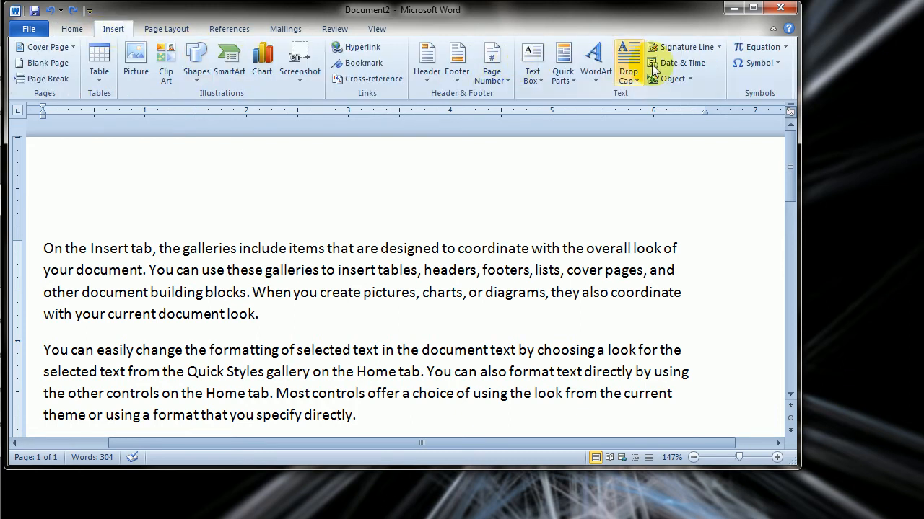
{"action": "left_click", "coordinate": [760, 63]}
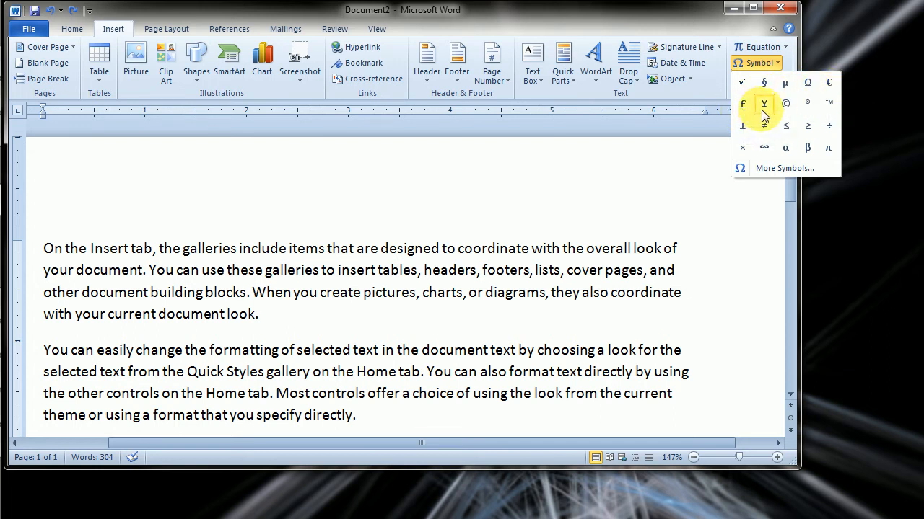
{"action": "left_click", "coordinate": [785, 170]}
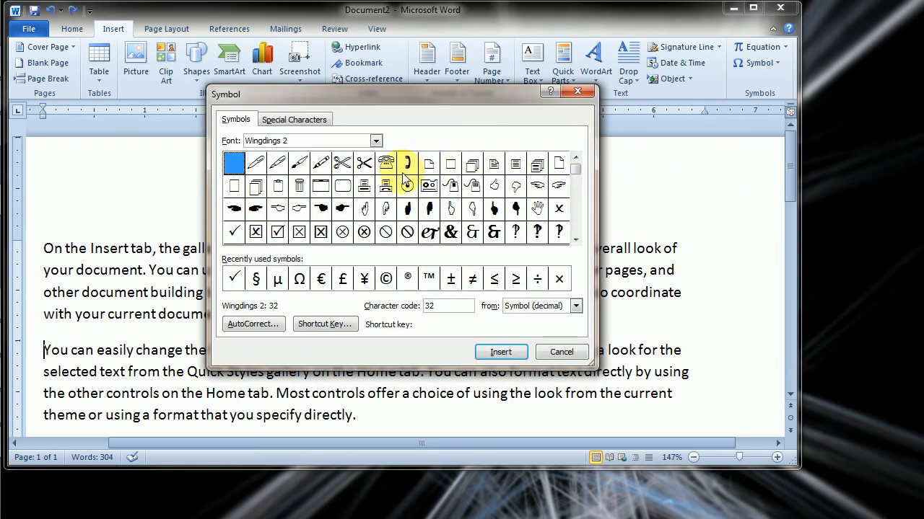
Step: Set the symbol font to (normal text) and browse its characters down to the Greek Extended subset
{"action": "left_click", "coordinate": [376, 141]}
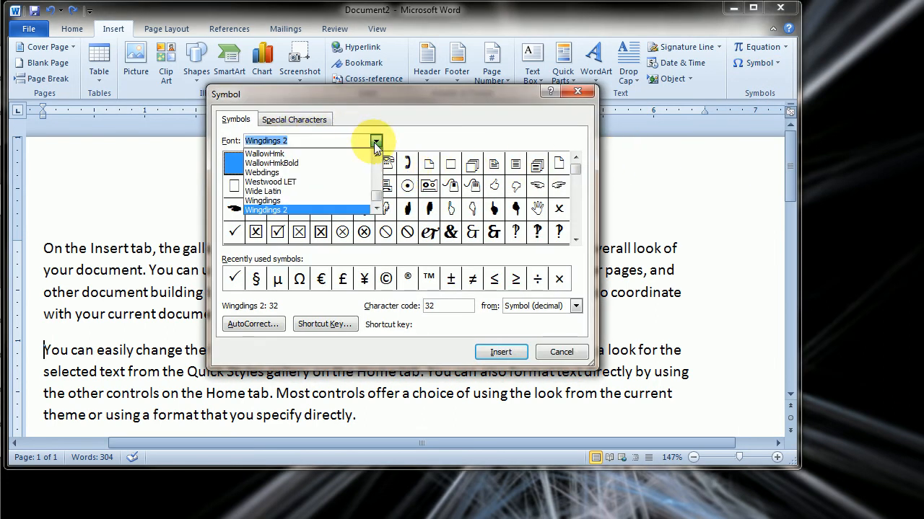
{"action": "left_click_drag", "start_coordinate": [376, 197], "coordinate": [377, 156]}
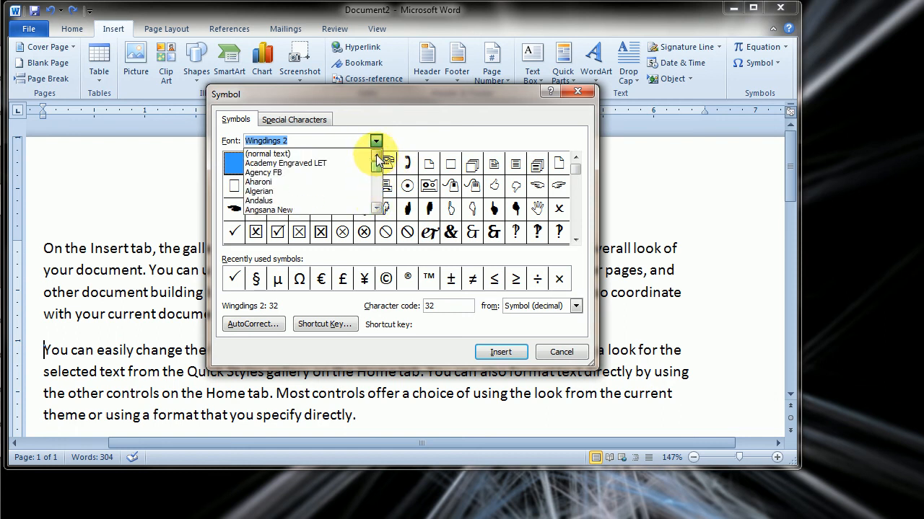
{"action": "left_click", "coordinate": [267, 153]}
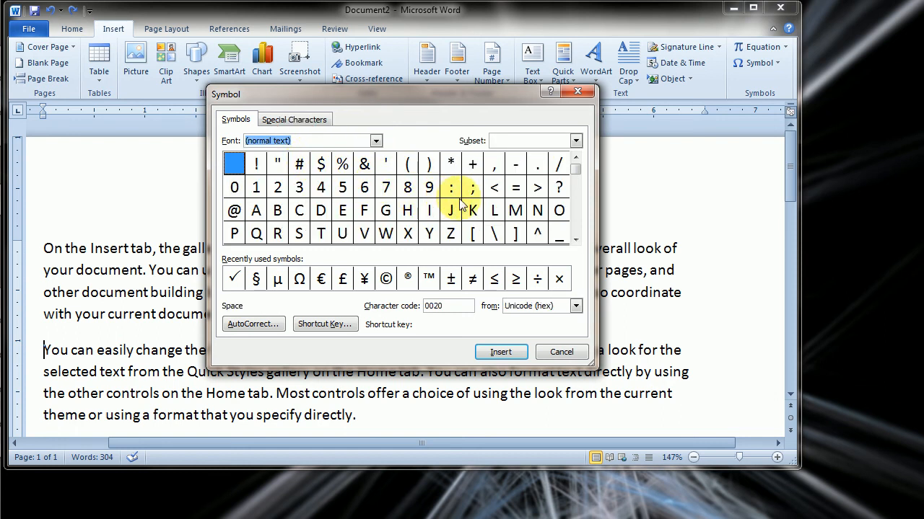
{"action": "left_click_drag", "start_coordinate": [575, 170], "coordinate": [578, 238]}
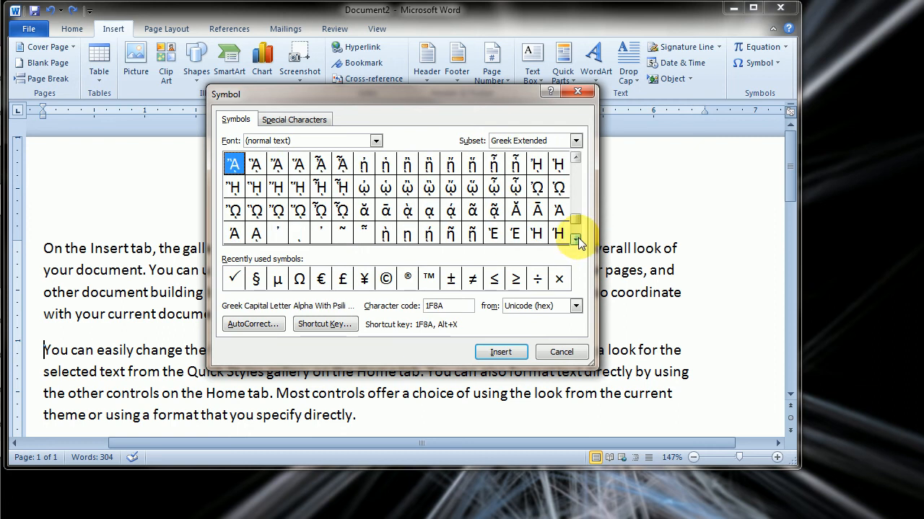
Step: View the Number Forms, Arrows and Mathematical Operators subsets of the (normal text) symbols
{"action": "left_click", "coordinate": [576, 140]}
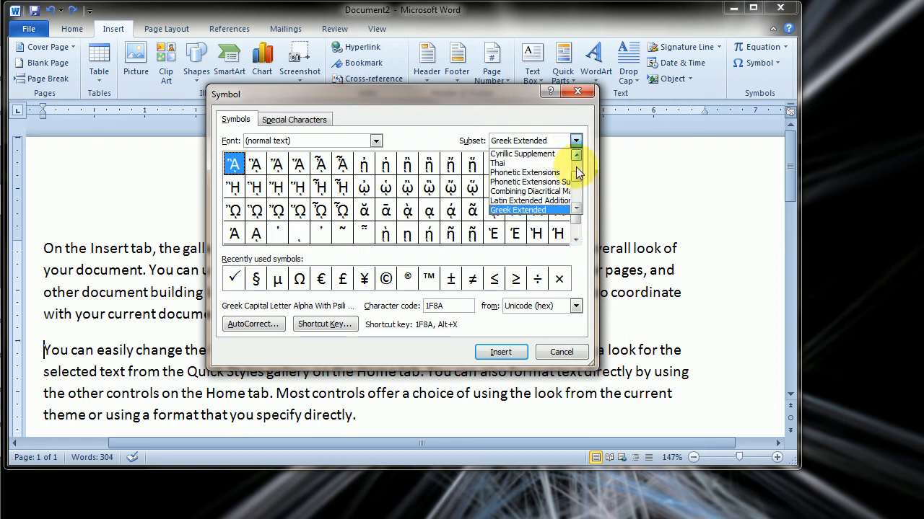
{"action": "mouse_move", "coordinate": [573, 175]}
{"action": "left_mouse_down"}
{"action": "mouse_move", "coordinate": [573, 167]}
{"action": "mouse_move", "coordinate": [575, 189]}
{"action": "left_mouse_up"}
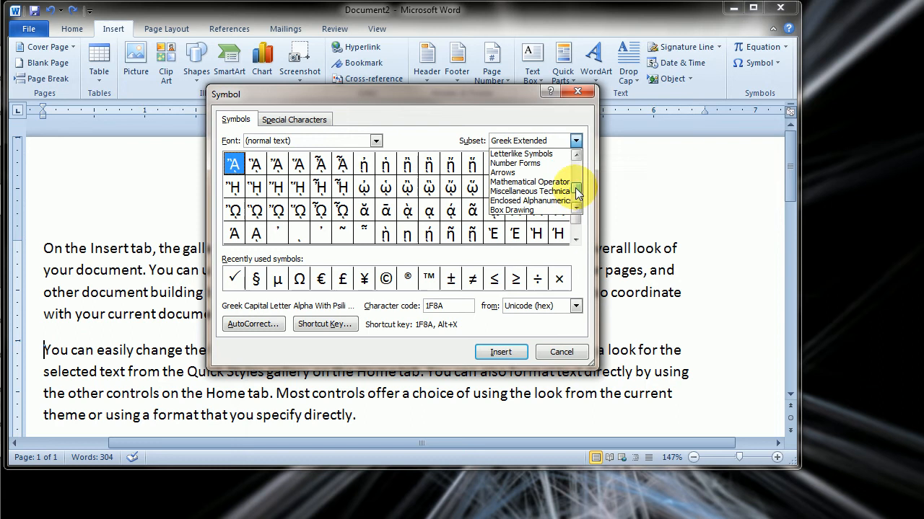
{"action": "left_click", "coordinate": [535, 164]}
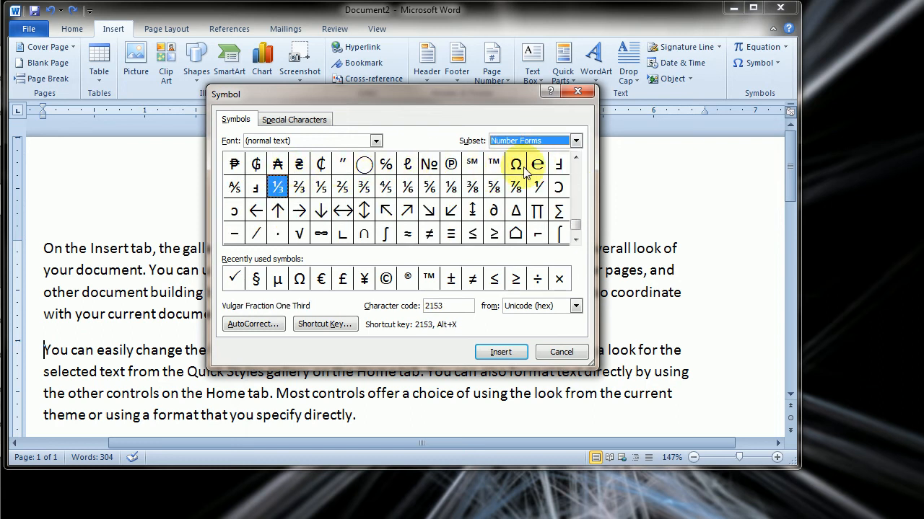
{"action": "left_click", "coordinate": [576, 142]}
{"action": "key", "text": "Down"}
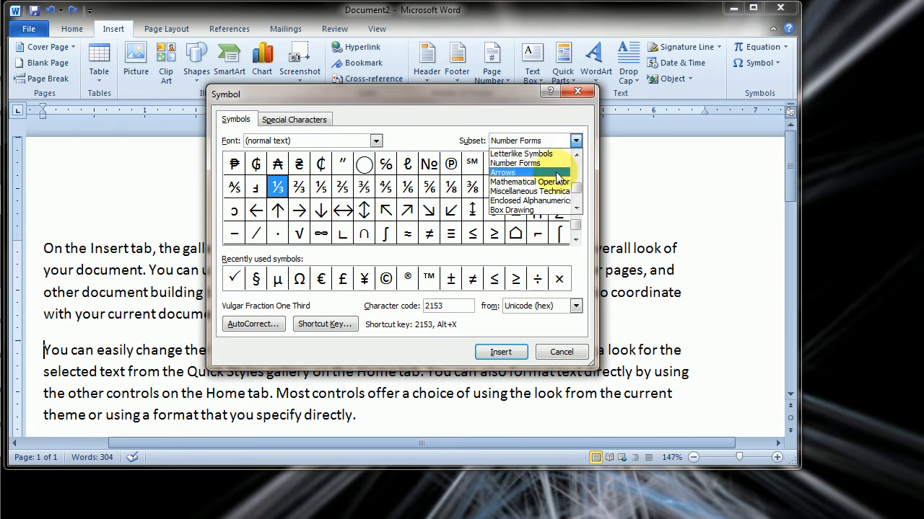
{"action": "key", "text": "Return"}
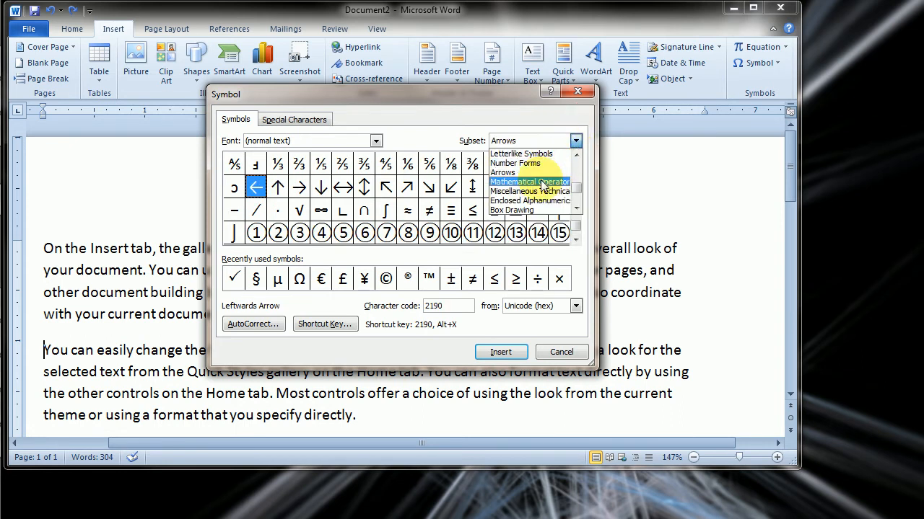
{"action": "left_click", "coordinate": [538, 182]}
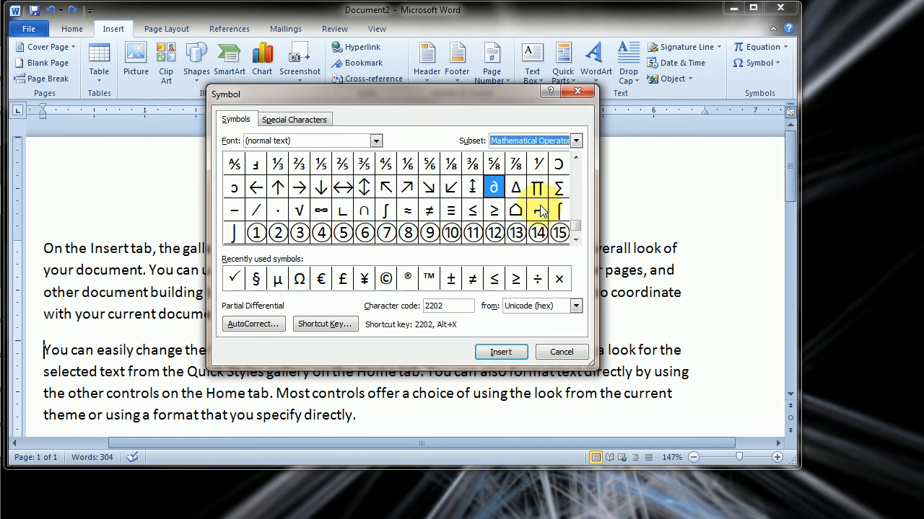
{"action": "left_click", "coordinate": [576, 226]}
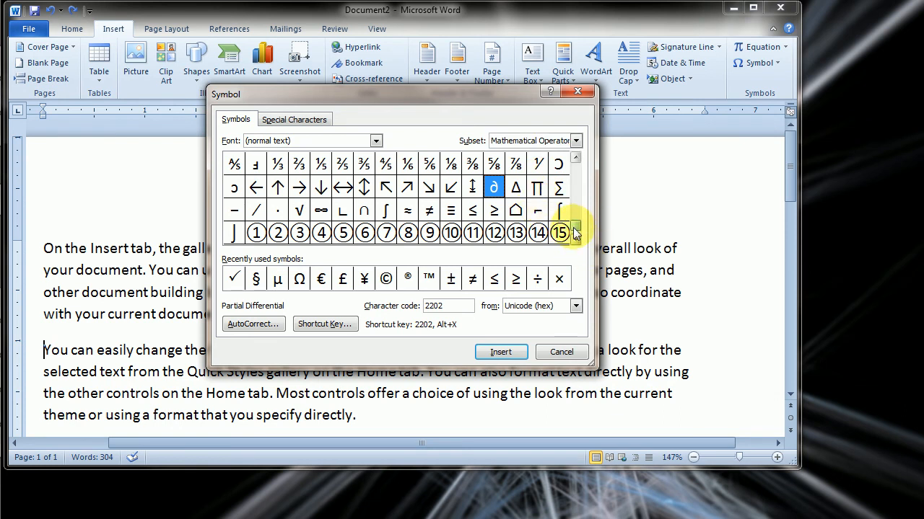
Step: Browse the Webdings symbols and switch the symbol font to Wingdings
{"action": "left_click", "coordinate": [375, 140]}
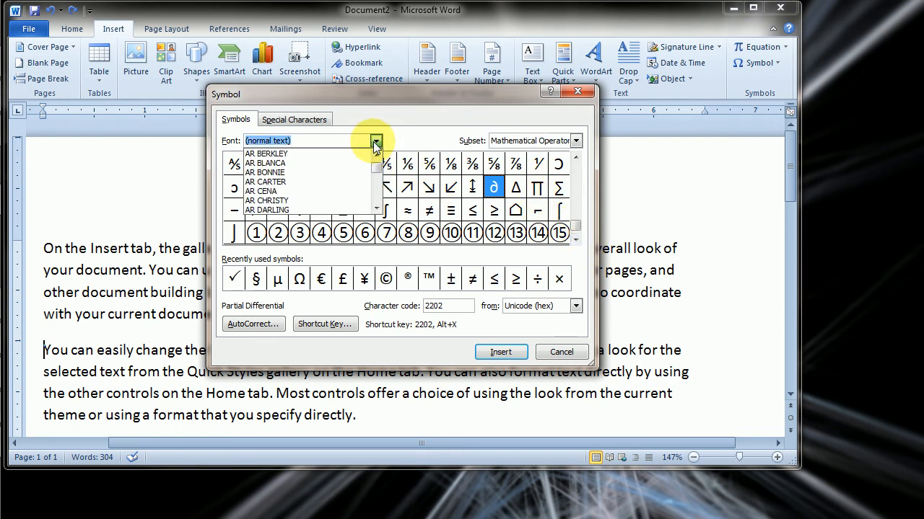
{"action": "left_click_drag", "start_coordinate": [374, 172], "coordinate": [373, 196]}
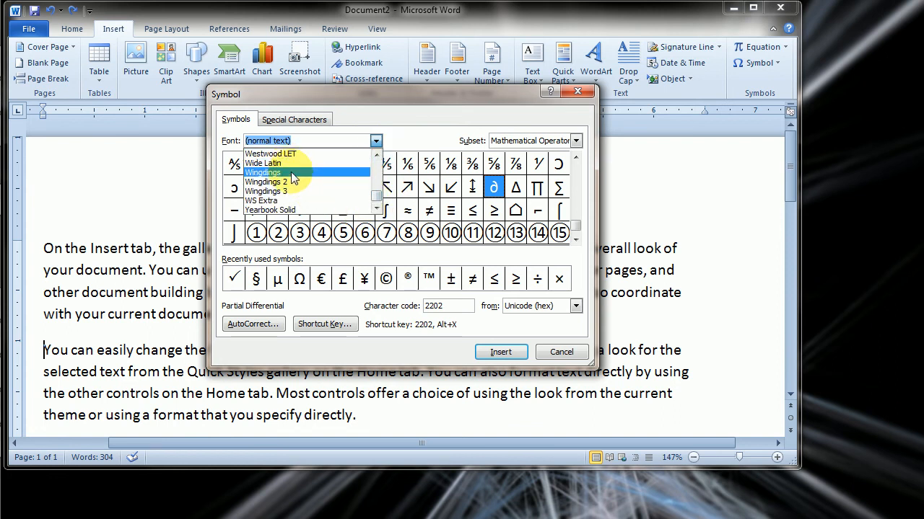
{"action": "left_click", "coordinate": [377, 155]}
{"action": "left_click", "coordinate": [377, 155]}
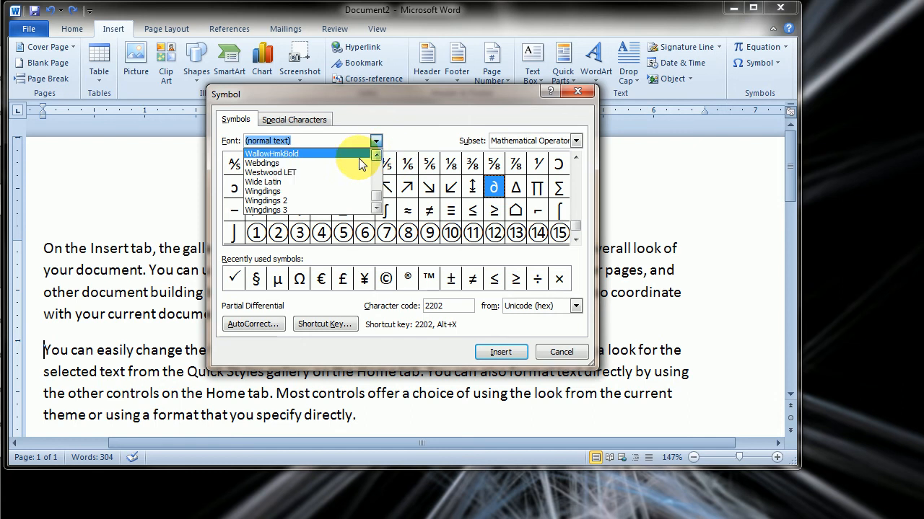
{"action": "left_click", "coordinate": [322, 164]}
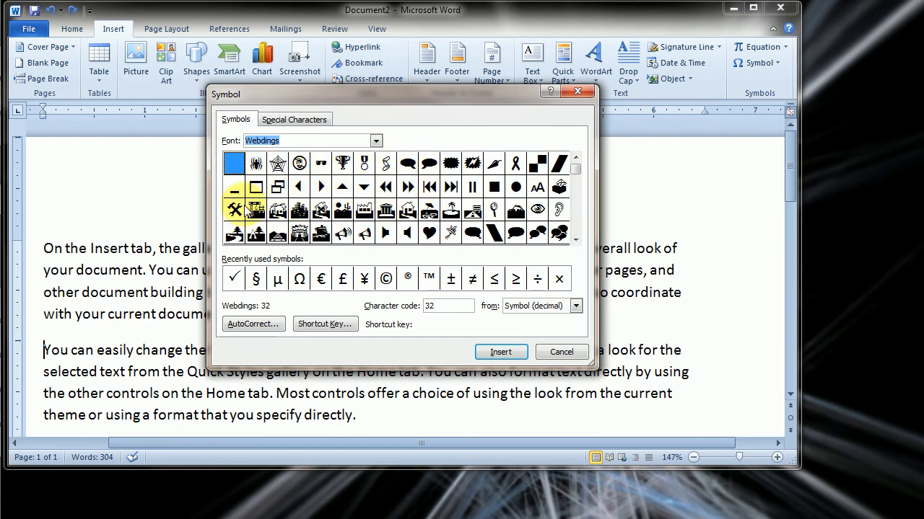
{"action": "left_click", "coordinate": [575, 239]}
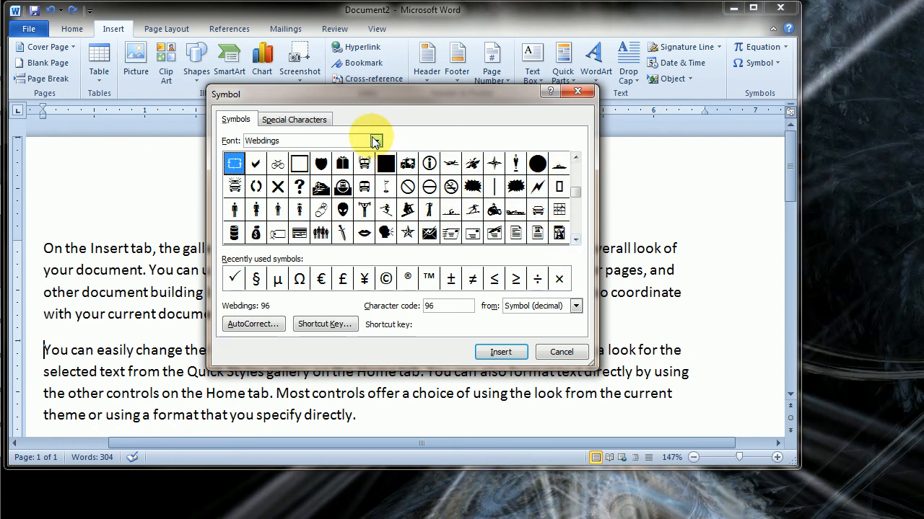
{"action": "left_click", "coordinate": [375, 140]}
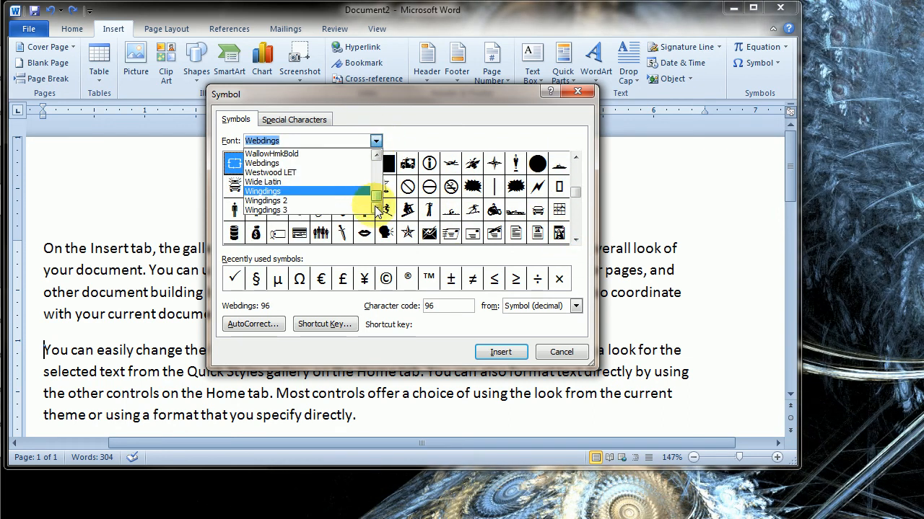
{"action": "left_click", "coordinate": [360, 191]}
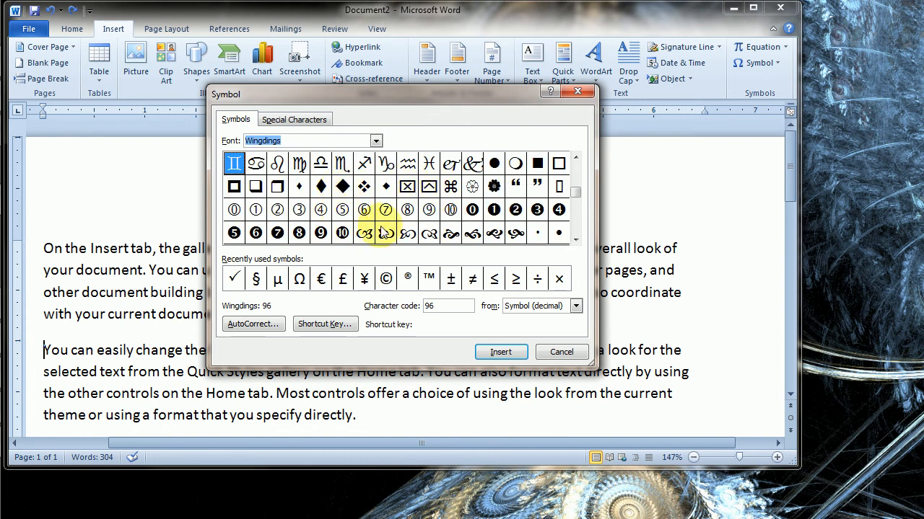
Step: Browse the Wingdings symbols down to the arrows and check marks, and return to the first characters
{"action": "left_click", "coordinate": [575, 241]}
{"action": "left_click", "coordinate": [575, 240]}
{"action": "left_click", "coordinate": [575, 240]}
{"action": "left_click", "coordinate": [575, 240]}
{"action": "left_click", "coordinate": [575, 240]}
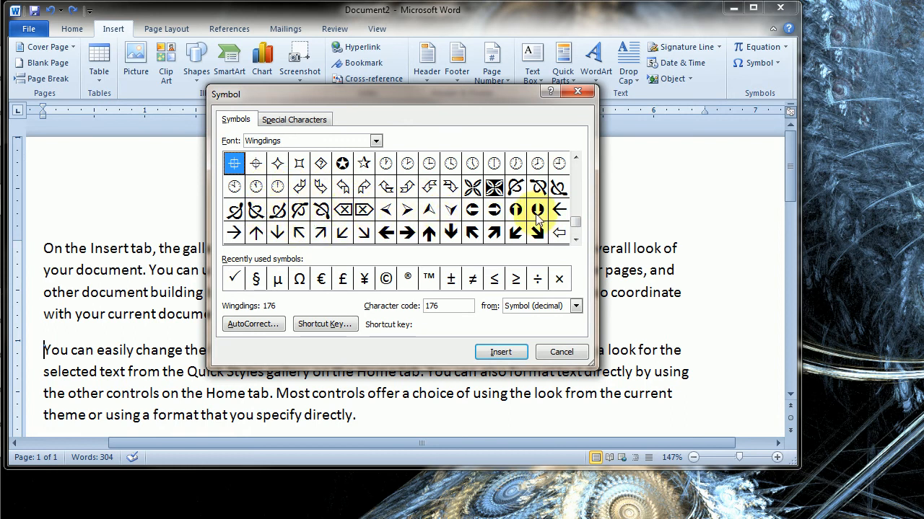
{"action": "left_click", "coordinate": [577, 239]}
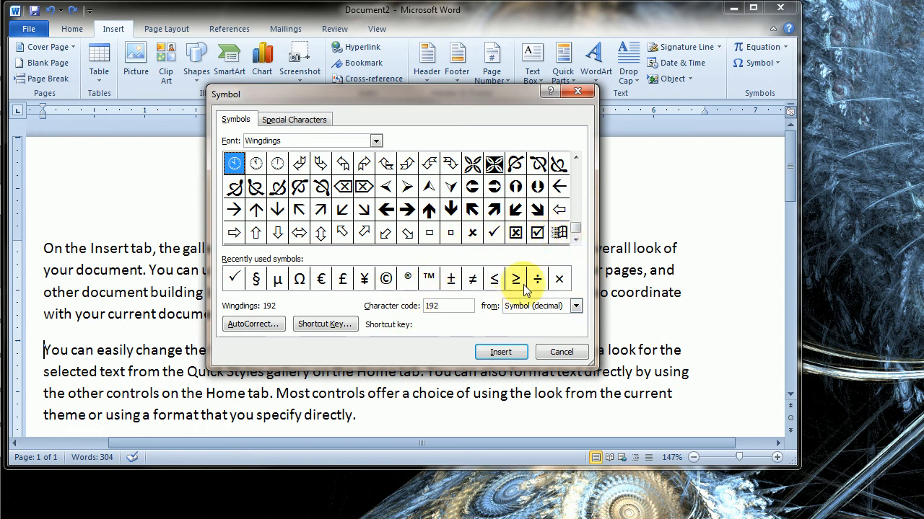
{"action": "left_click_drag", "start_coordinate": [577, 233], "coordinate": [577, 165]}
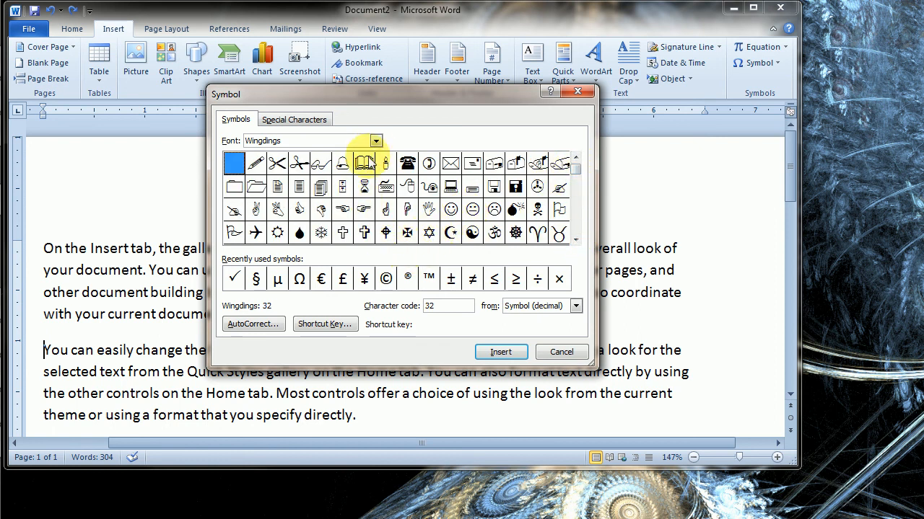
Step: Switch the symbol font from Wingdings to (normal text)
{"action": "left_click", "coordinate": [376, 141]}
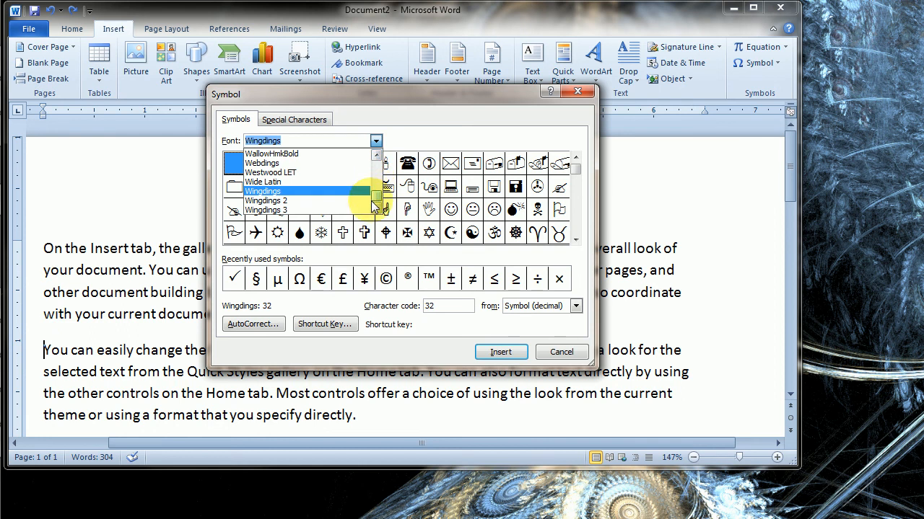
{"action": "left_click_drag", "start_coordinate": [375, 195], "coordinate": [376, 163]}
{"action": "left_click", "coordinate": [325, 154]}
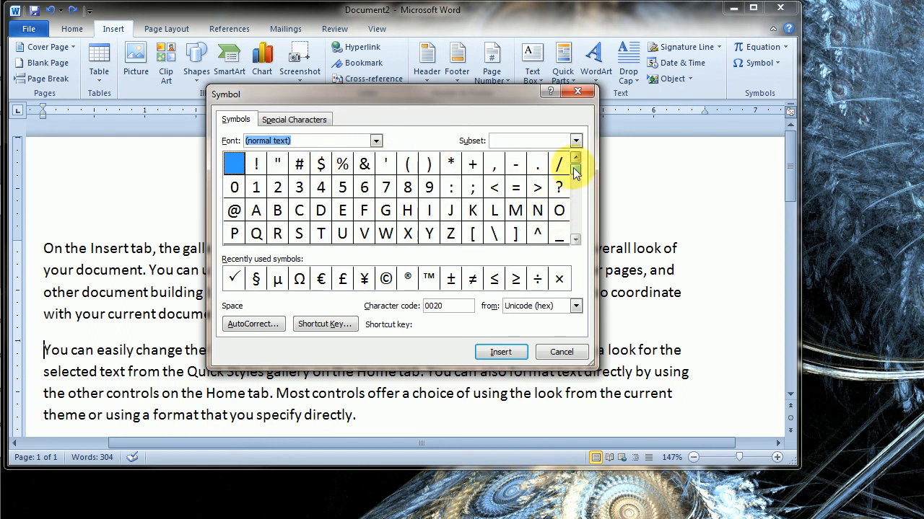
Step: Show the Mathematical Operators subset and select the Not Equal To symbol (≠)
{"action": "left_click", "coordinate": [575, 141]}
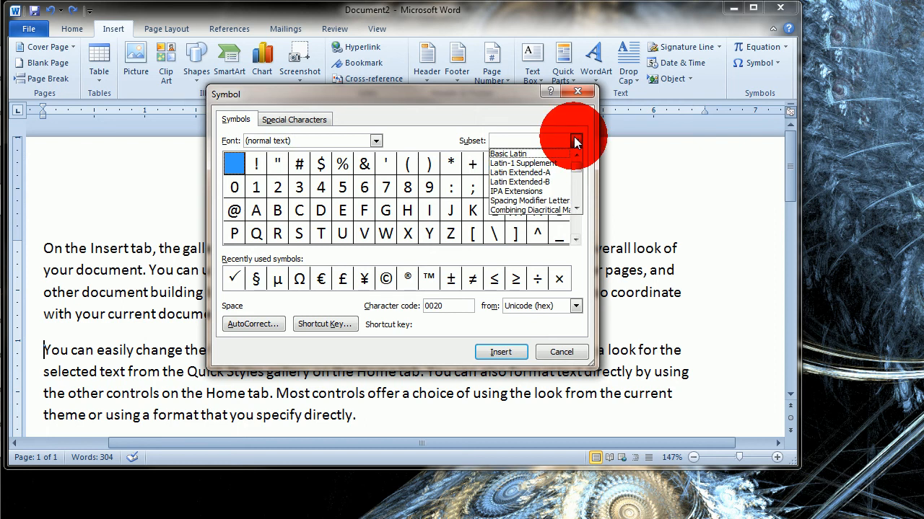
{"action": "left_click", "coordinate": [577, 210]}
{"action": "left_click", "coordinate": [577, 210]}
{"action": "left_click", "coordinate": [577, 210]}
{"action": "left_click", "coordinate": [577, 210]}
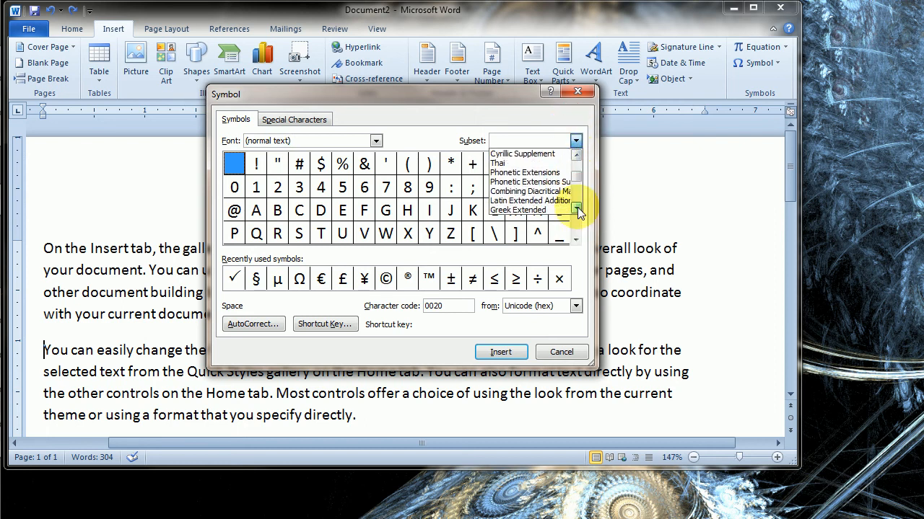
{"action": "left_click", "coordinate": [577, 210]}
{"action": "left_click", "coordinate": [577, 210]}
{"action": "left_click", "coordinate": [577, 210]}
{"action": "left_click", "coordinate": [576, 210]}
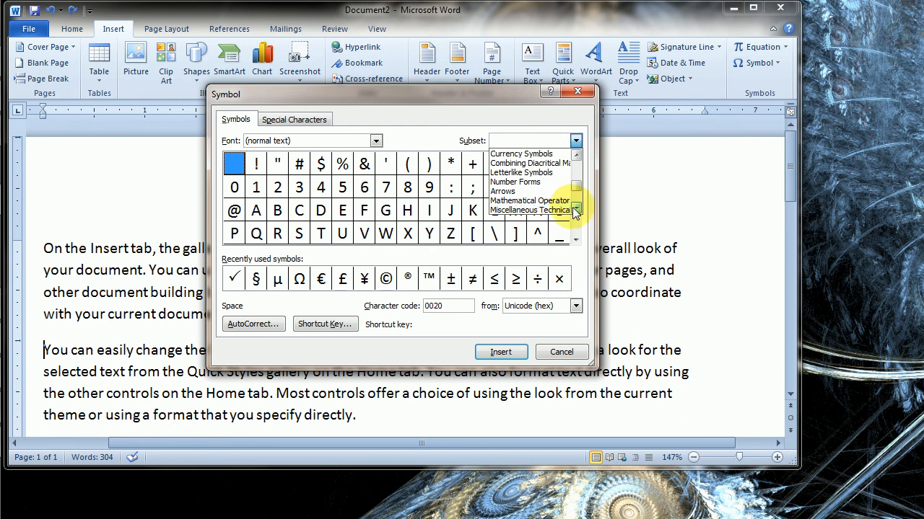
{"action": "left_click", "coordinate": [534, 201]}
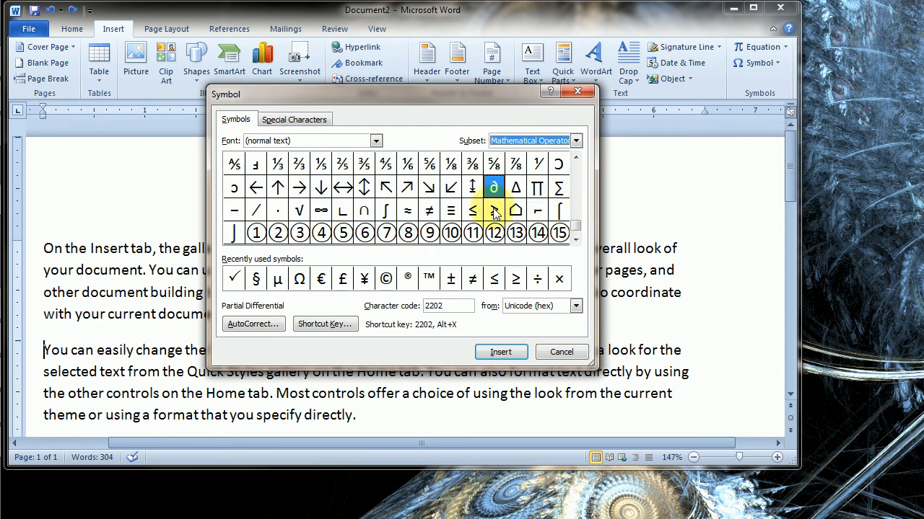
{"action": "left_click", "coordinate": [429, 211]}
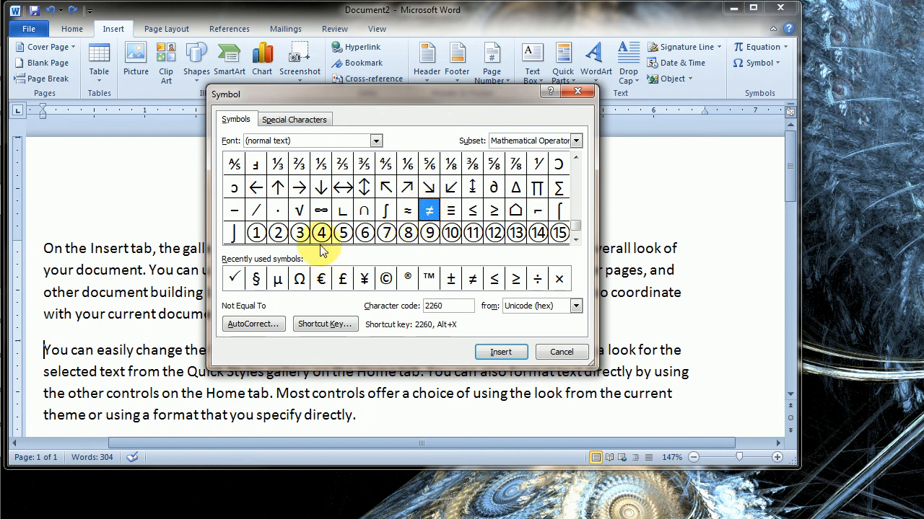
Step: Add an AutoCorrect entry that replaces ;neq; with the ≠ symbol as formatted text
{"action": "left_click", "coordinate": [249, 324]}
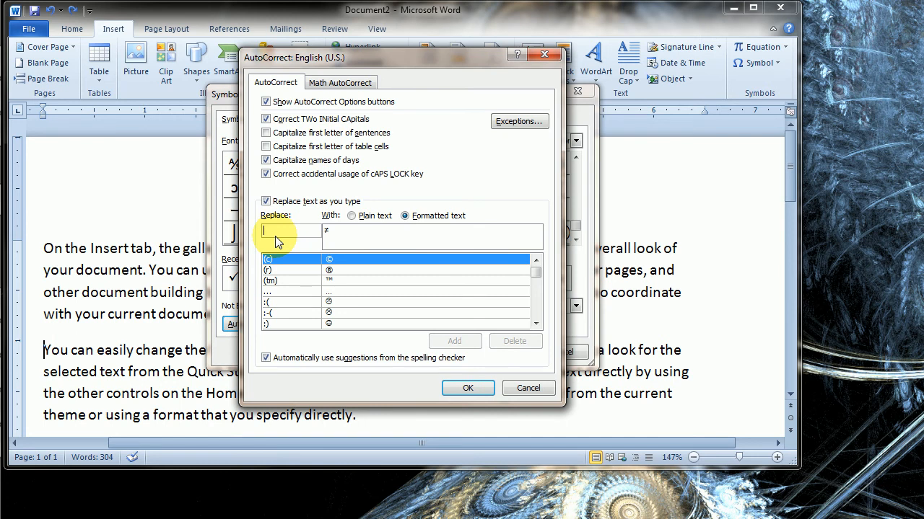
{"action": "type", "text": ";neq"}
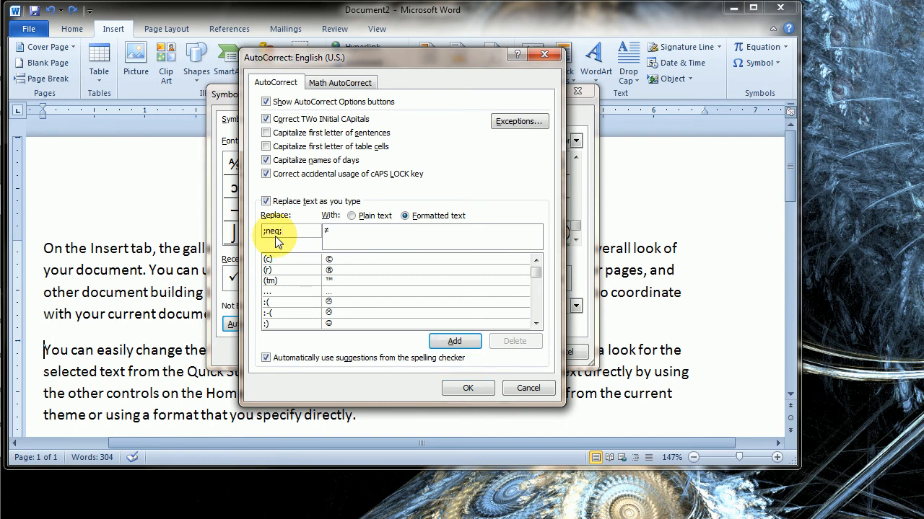
{"action": "type", "text": ";"}
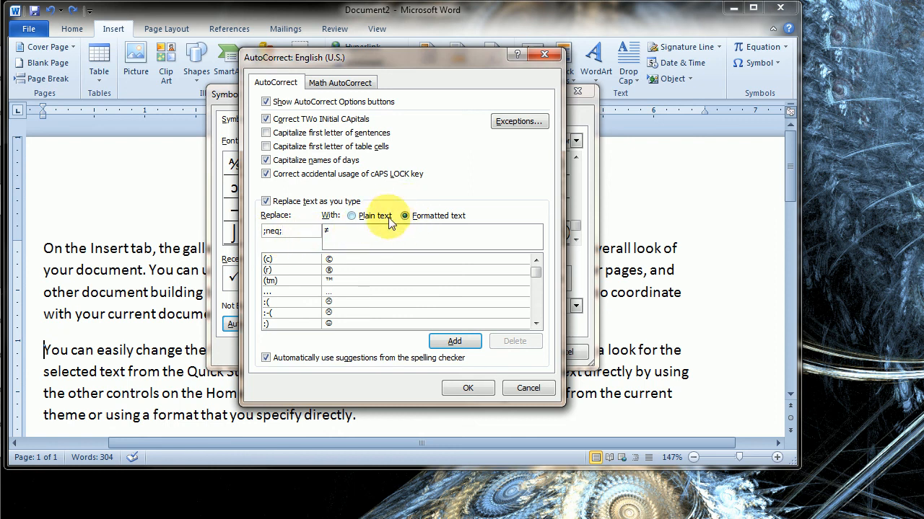
{"action": "left_click", "coordinate": [448, 342]}
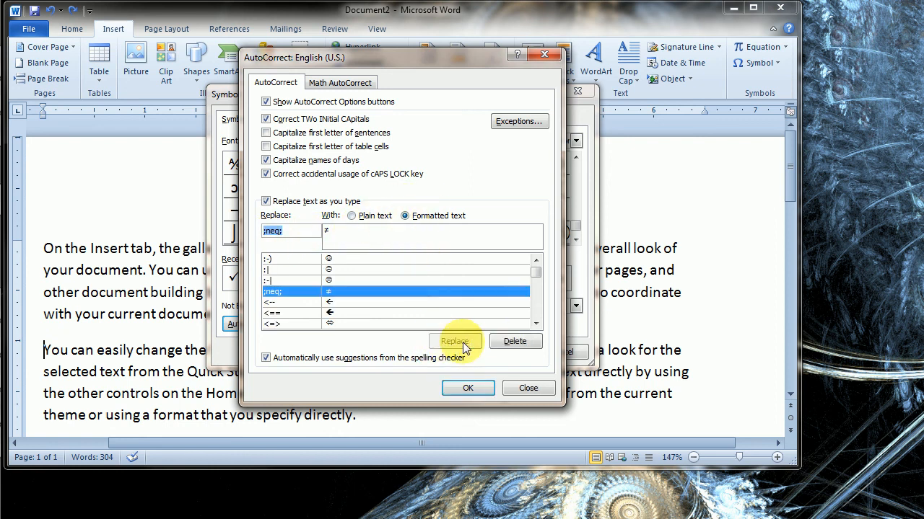
{"action": "left_click", "coordinate": [475, 390]}
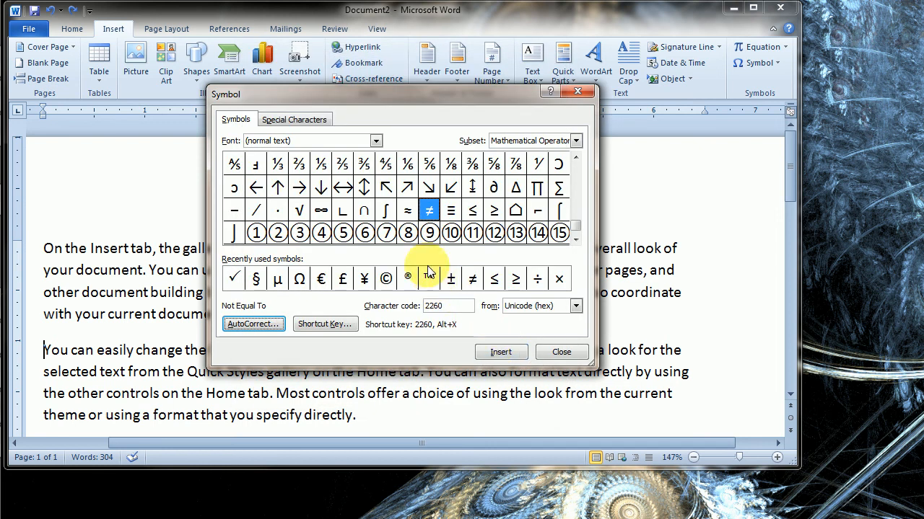
Step: Insert the ≠ symbol at the start of the second paragraph and close the Symbol dialog
{"action": "left_click", "coordinate": [426, 210]}
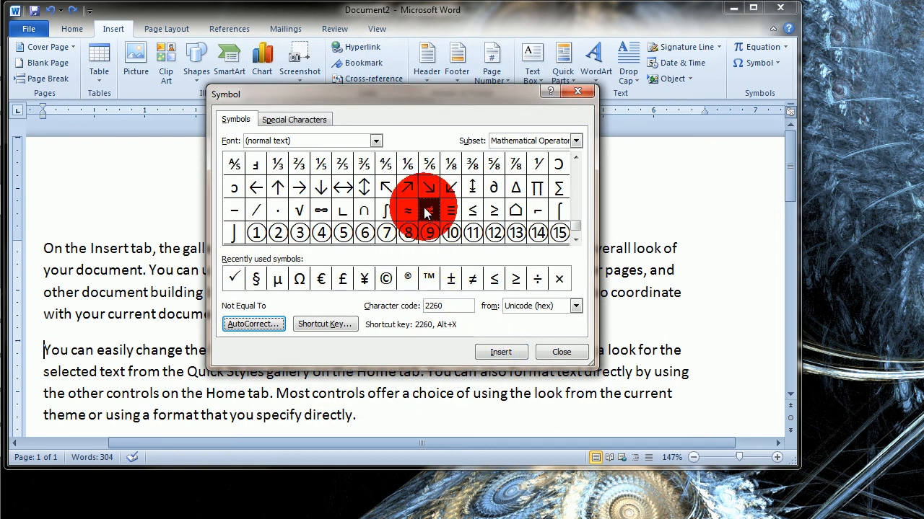
{"action": "left_click", "coordinate": [498, 352]}
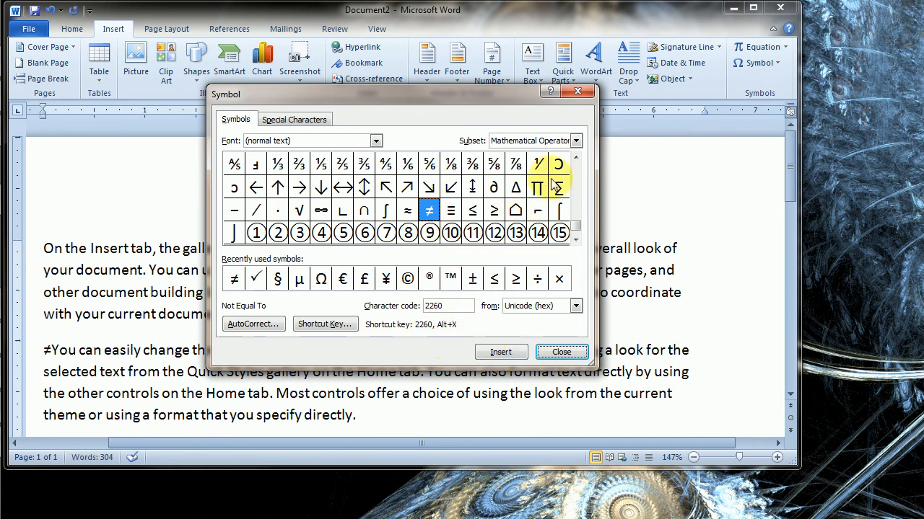
{"action": "left_click", "coordinate": [555, 352]}
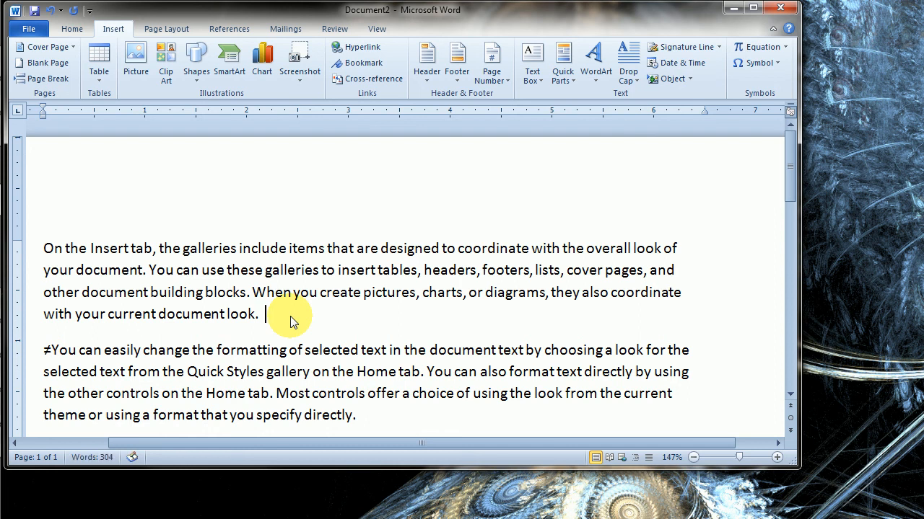
Step: Try out the new AutoCorrect entry by entering 2;neq at the end of the first paragraph
{"action": "type", "text": "neq"}
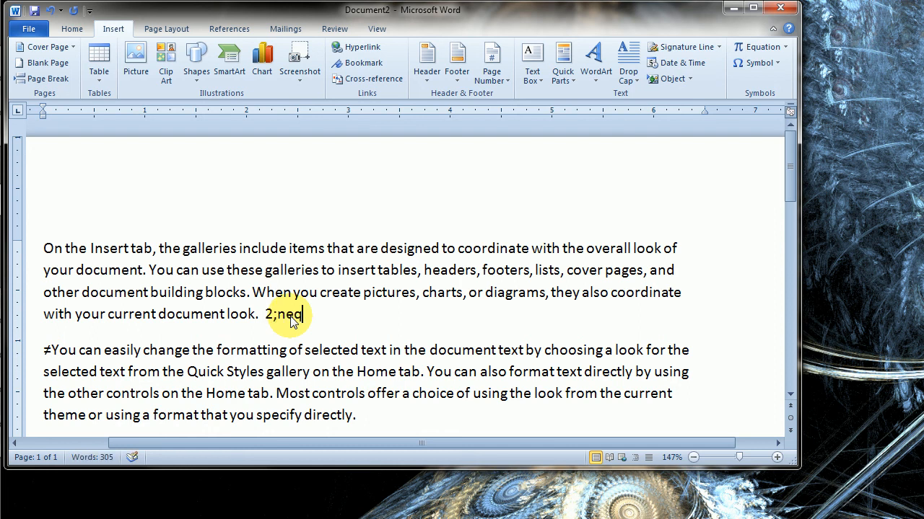